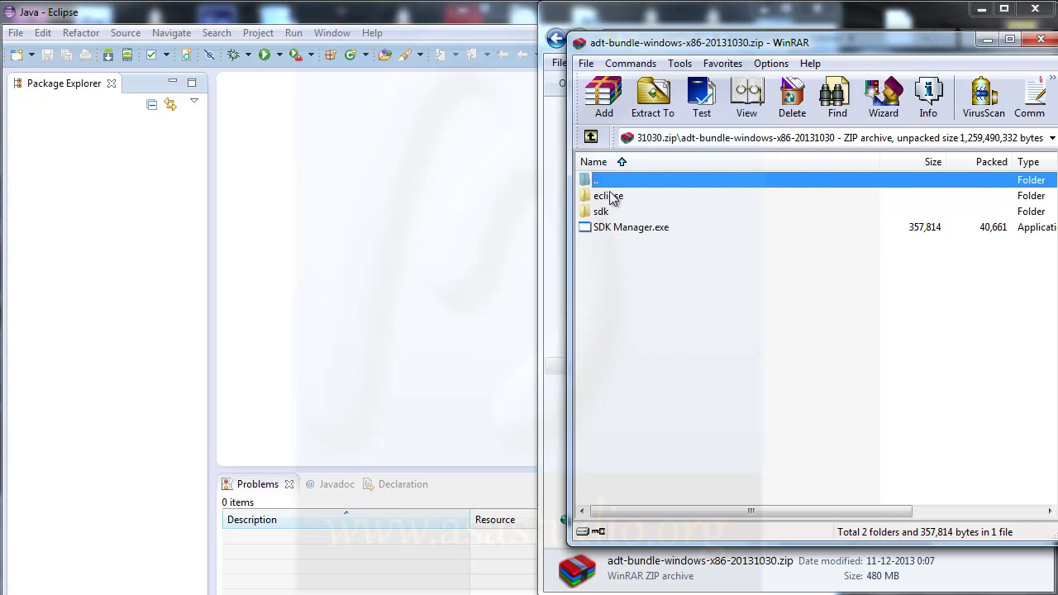
{"action": "left_click", "coordinate": [592, 138]}
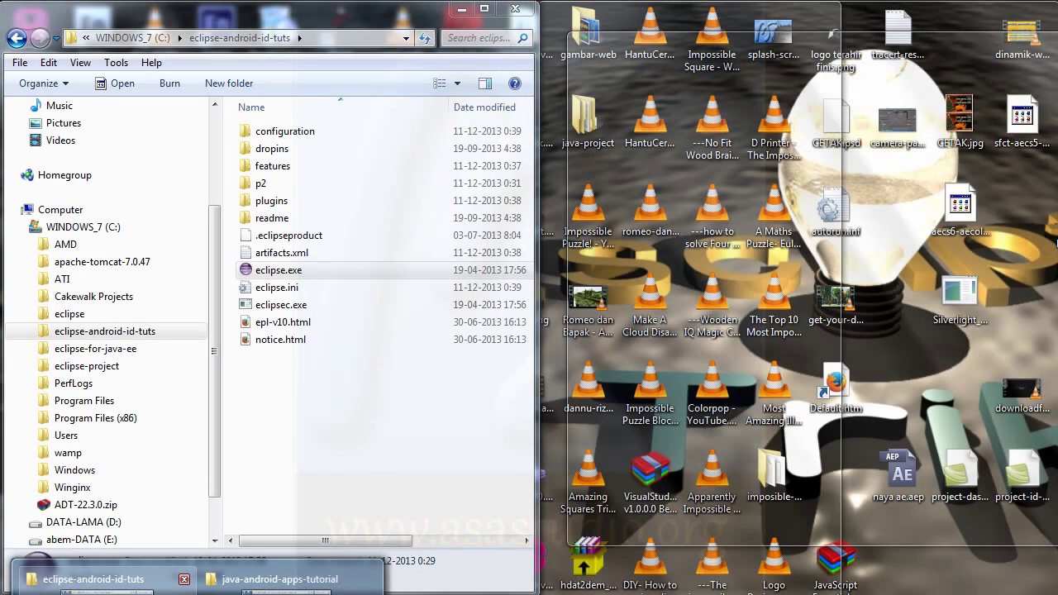
{"action": "left_click", "coordinate": [93, 579]}
{"action": "left_click", "coordinate": [98, 226]}
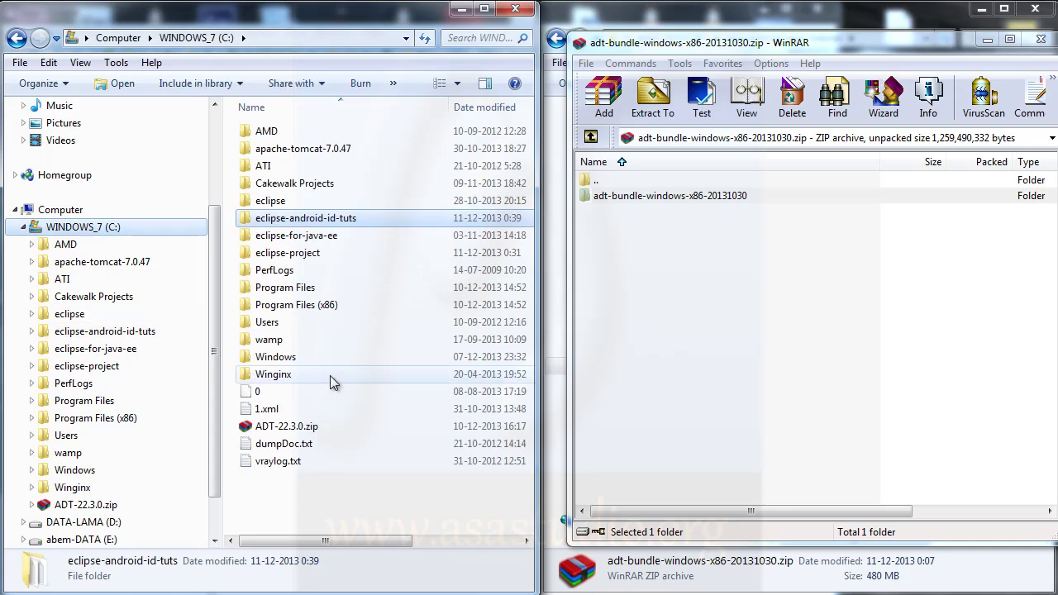
{"action": "left_click_drag", "start_coordinate": [629, 200], "coordinate": [360, 499]}
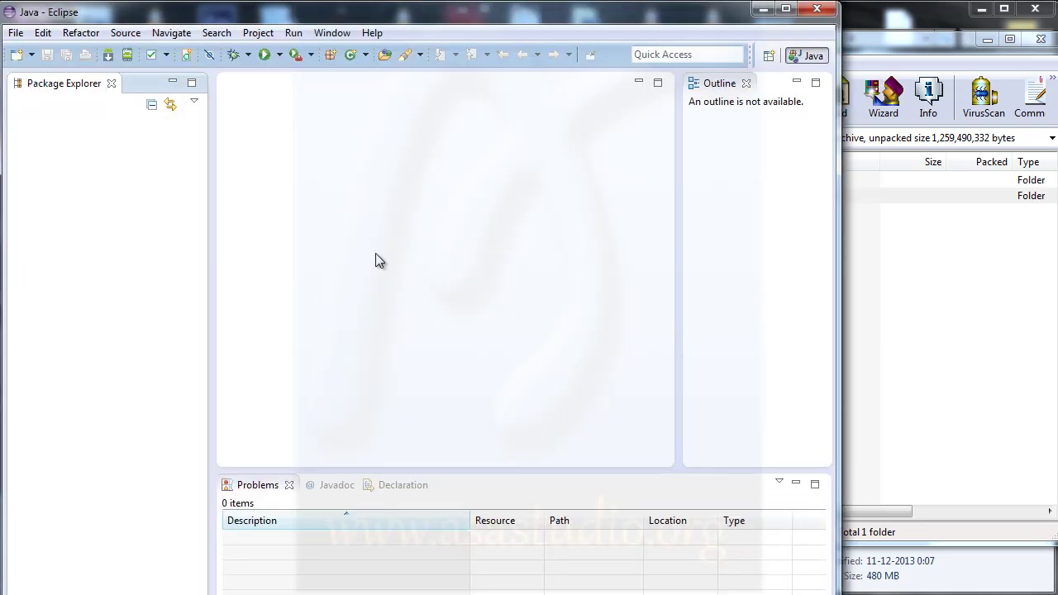
Step: Open the Android page of the Eclipse preferences
{"action": "left_click", "coordinate": [333, 33]}
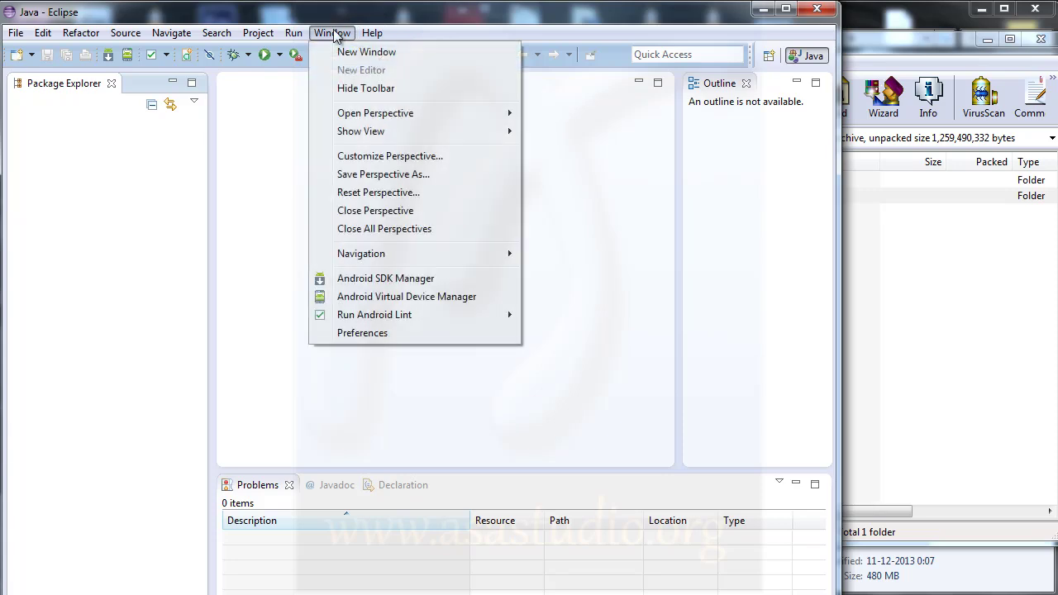
{"action": "left_click", "coordinate": [360, 339]}
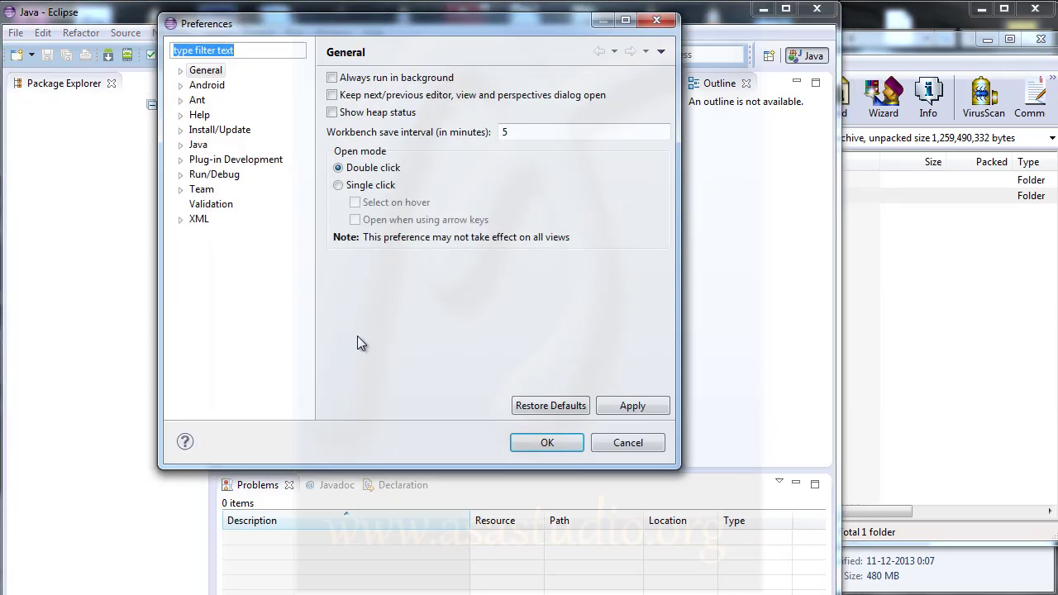
{"action": "left_click", "coordinate": [204, 87]}
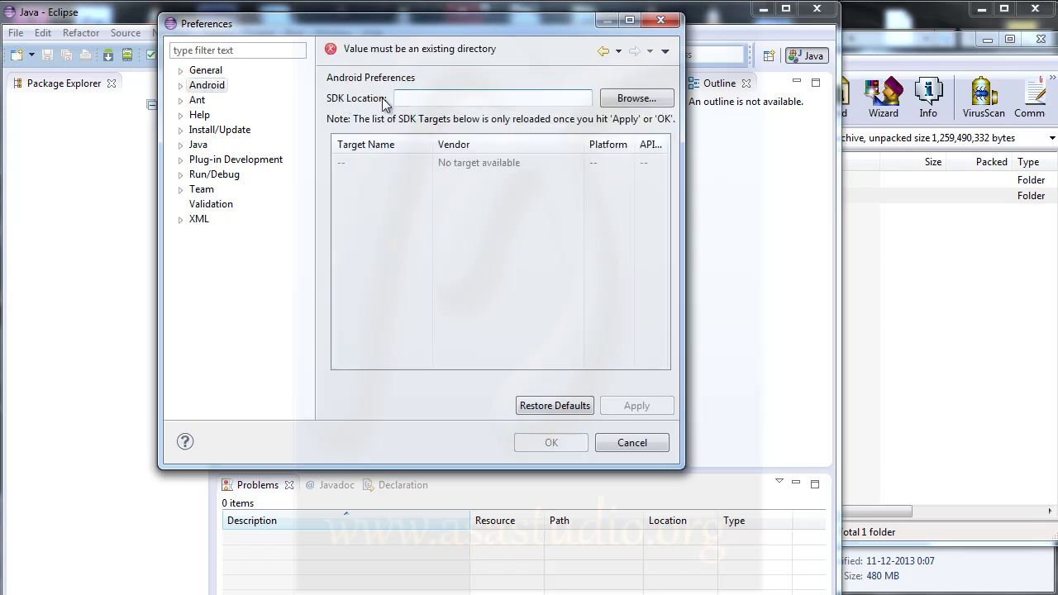
{"action": "left_click", "coordinate": [633, 99]}
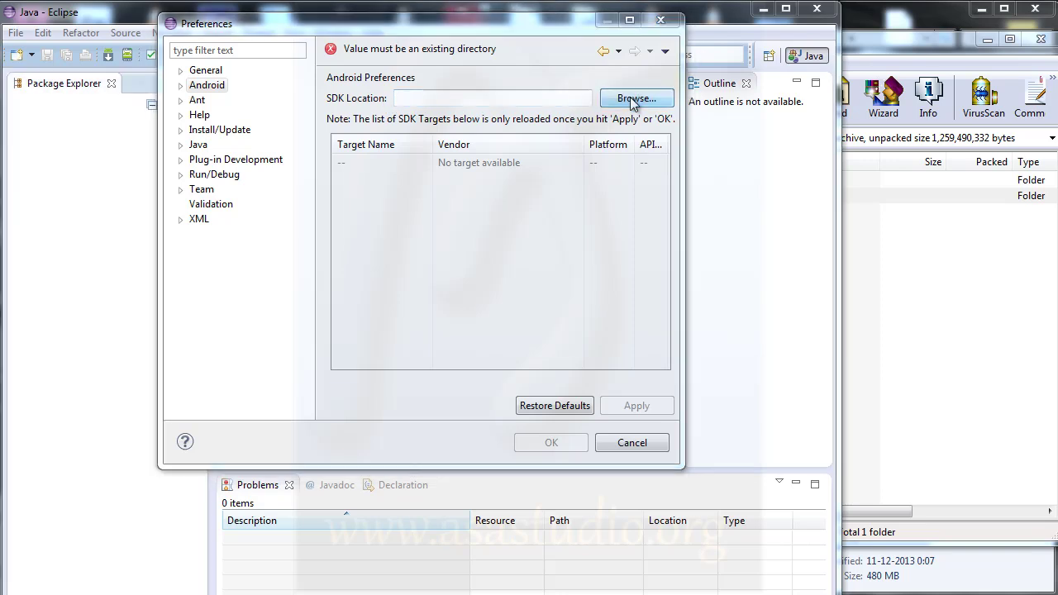
{"action": "mouse_move", "coordinate": [706, 313]}
{"action": "left_mouse_down"}
{"action": "mouse_move", "coordinate": [718, 383]}
{"action": "mouse_move", "coordinate": [719, 324]}
{"action": "left_mouse_up"}
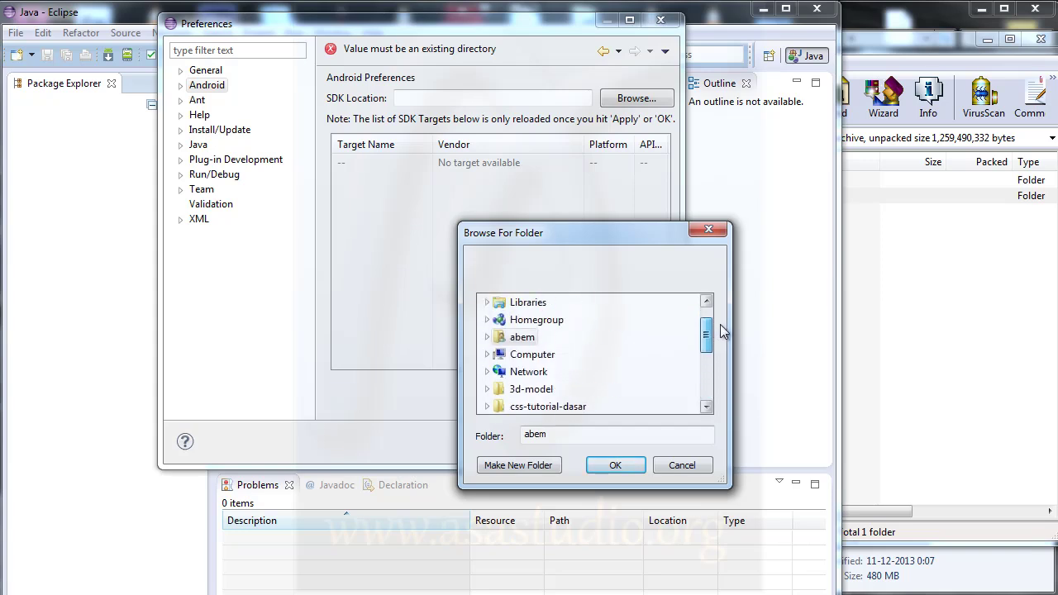
{"action": "left_click", "coordinate": [488, 355]}
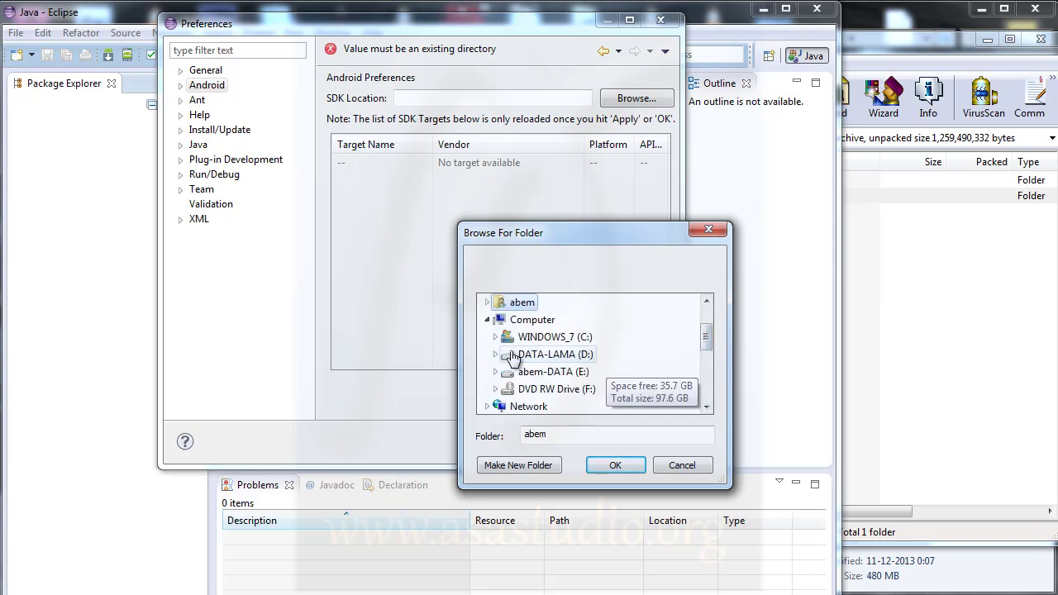
{"action": "left_click", "coordinate": [501, 338]}
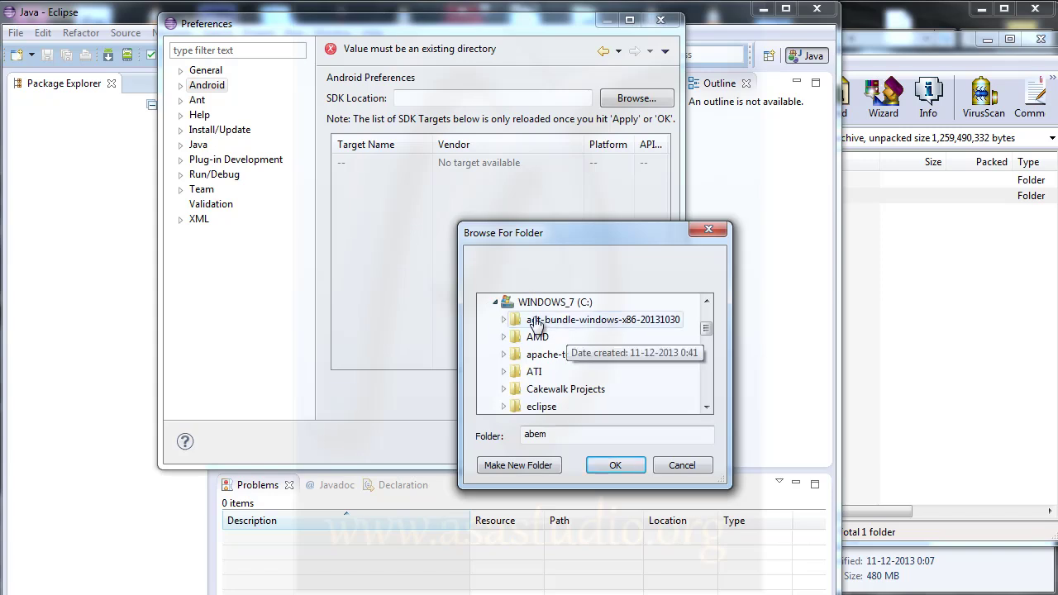
{"action": "double_click", "coordinate": [584, 324]}
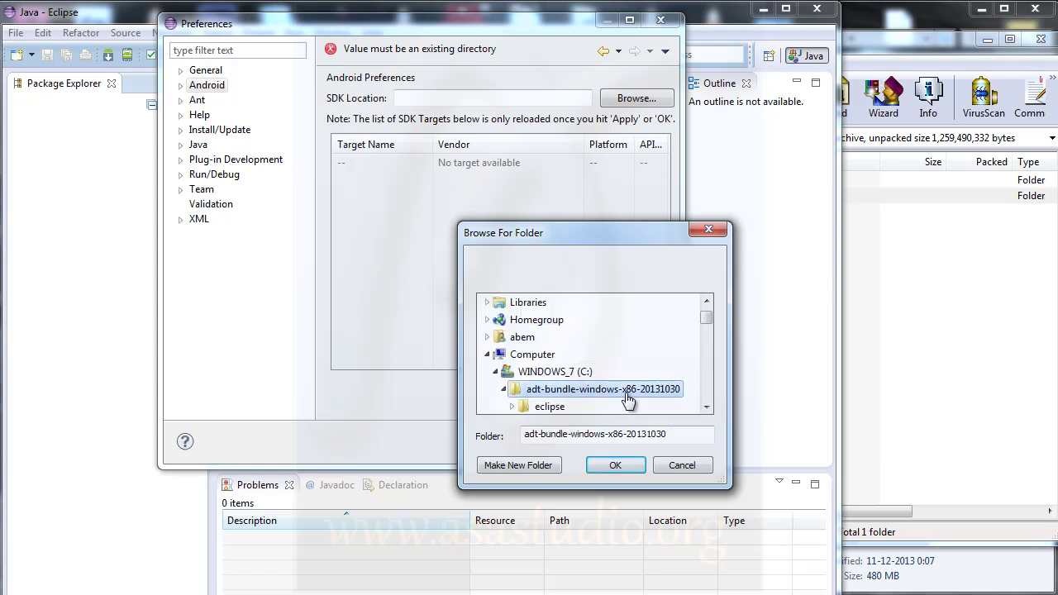
{"action": "left_click_drag", "start_coordinate": [707, 319], "coordinate": [707, 322]}
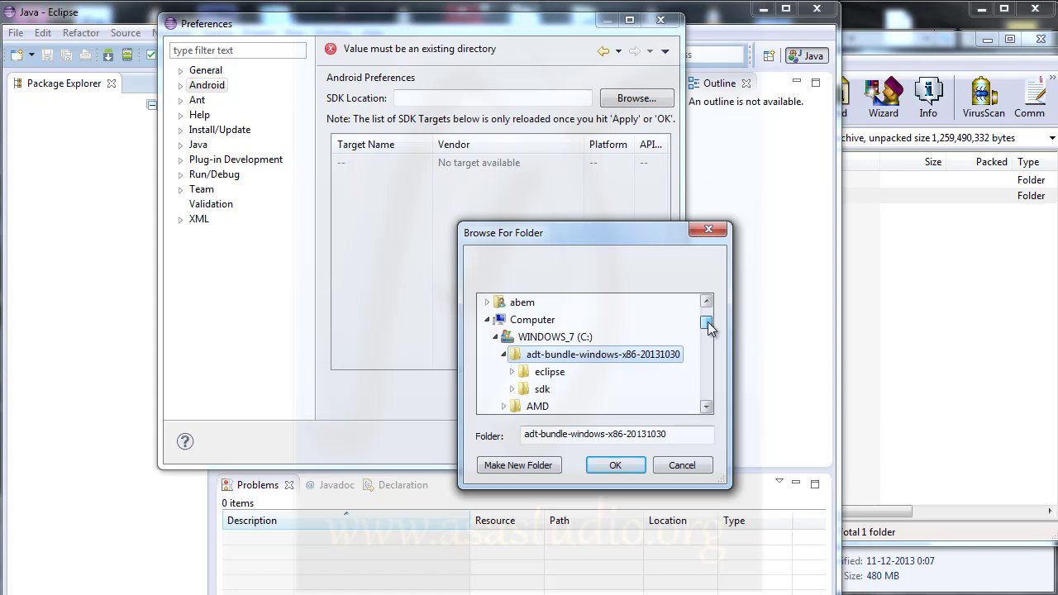
{"action": "left_click", "coordinate": [616, 464]}
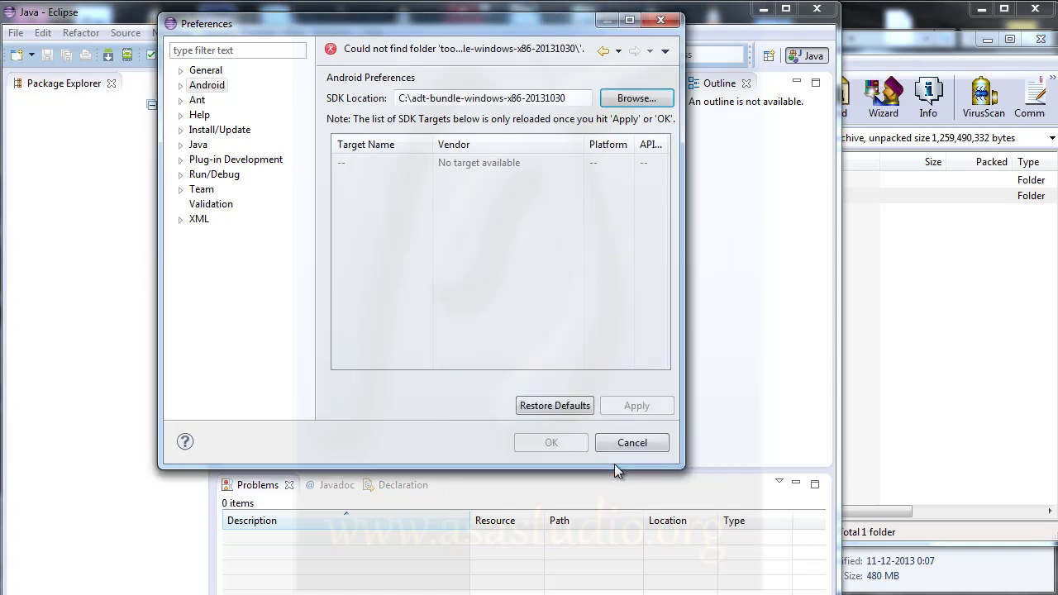
{"action": "left_click", "coordinate": [629, 100]}
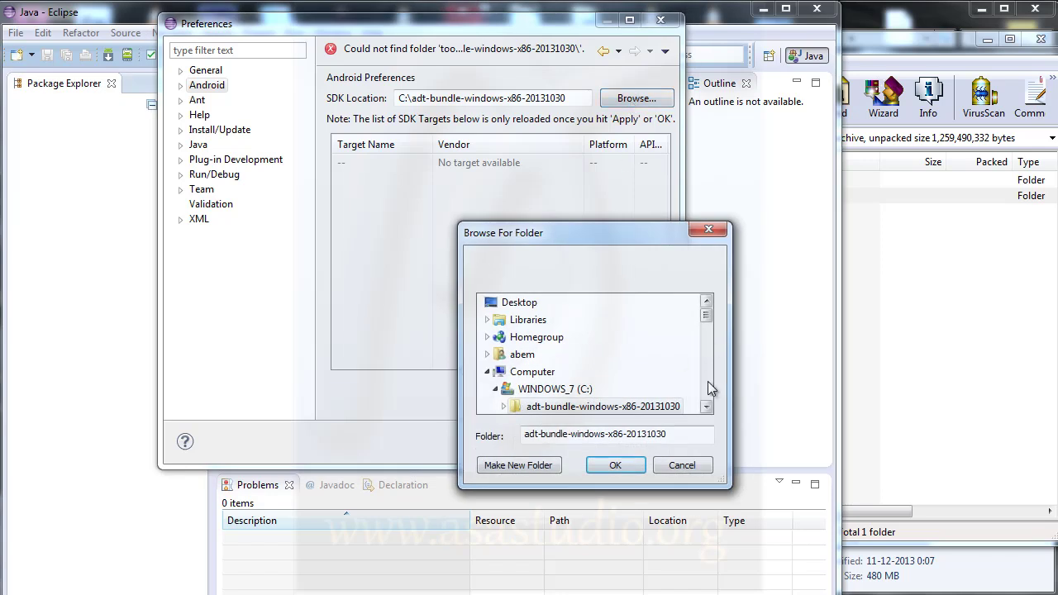
{"action": "left_click", "coordinate": [706, 407]}
{"action": "left_click", "coordinate": [707, 407]}
{"action": "left_click", "coordinate": [706, 407]}
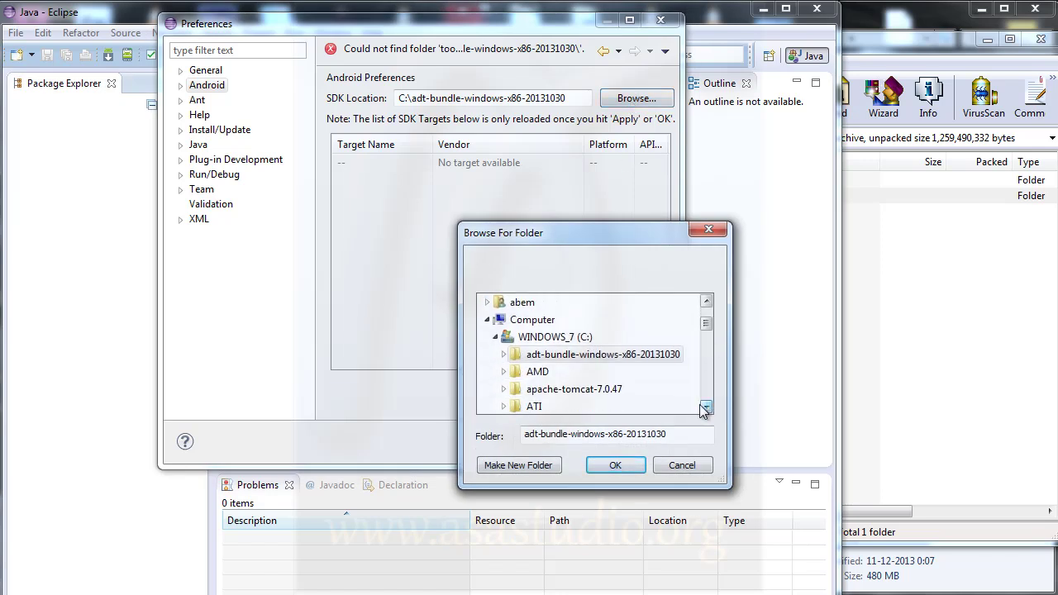
{"action": "scroll", "coordinate": [507, 352], "scroll_direction": "up", "scroll_amount": 1}
{"action": "left_click", "coordinate": [505, 389]}
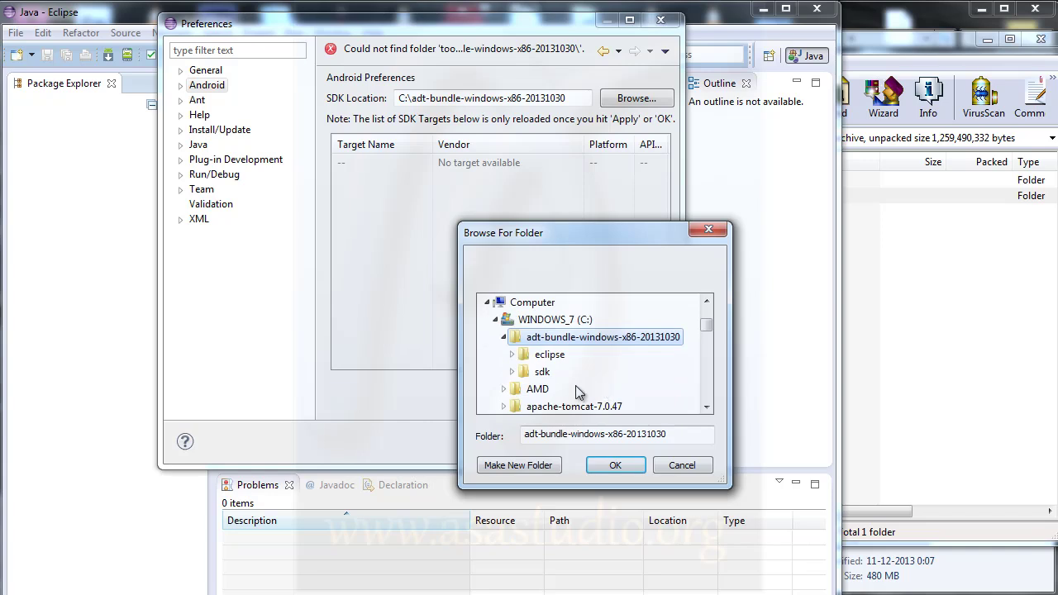
{"action": "left_click", "coordinate": [542, 373]}
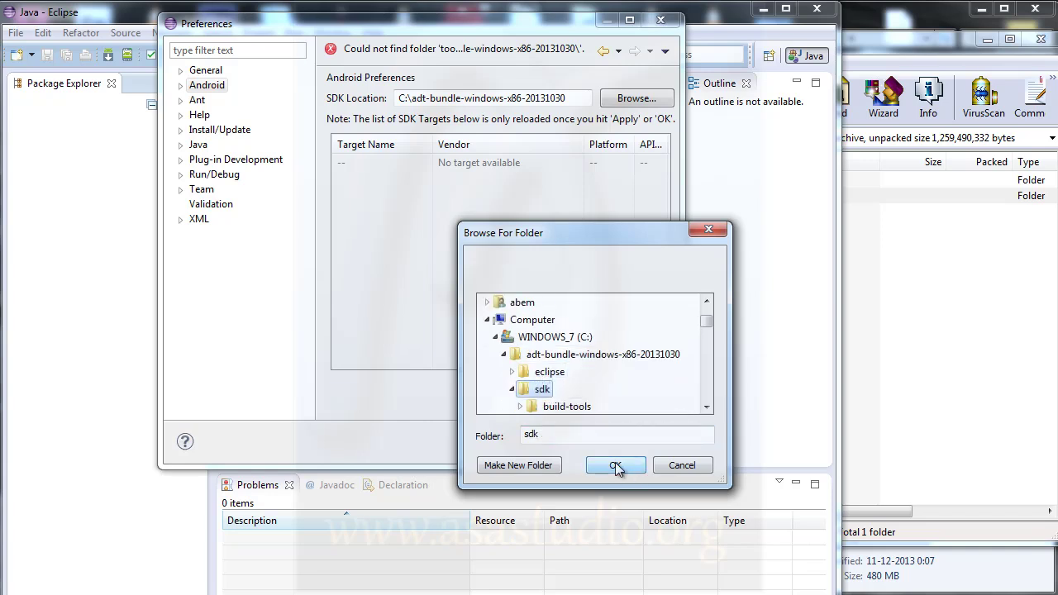
{"action": "left_click", "coordinate": [616, 465]}
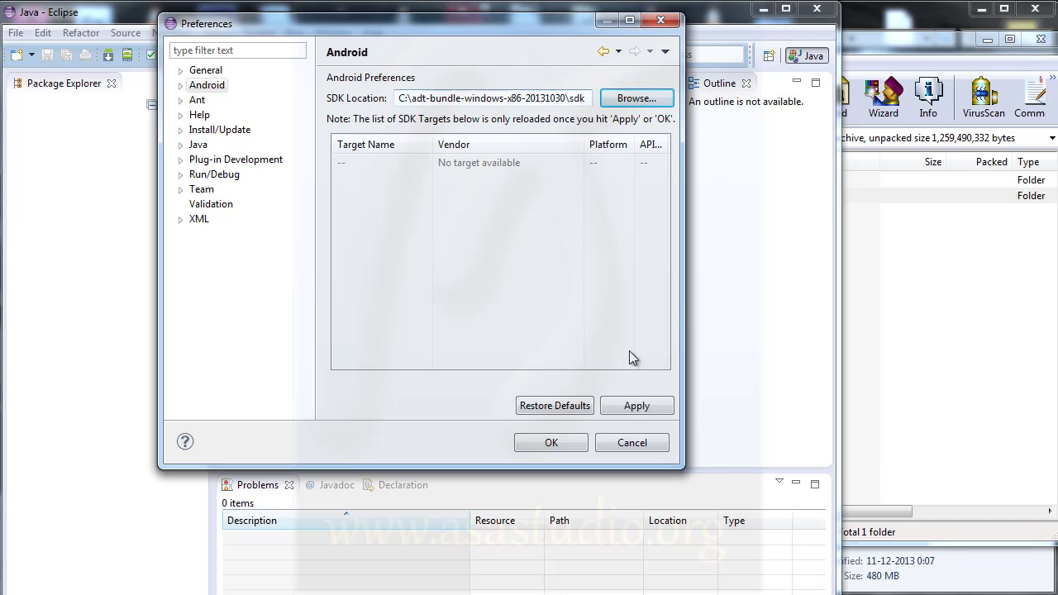
Step: Apply the SDK location, select the Android 4.4 target and confirm the preferences
{"action": "left_click", "coordinate": [637, 405]}
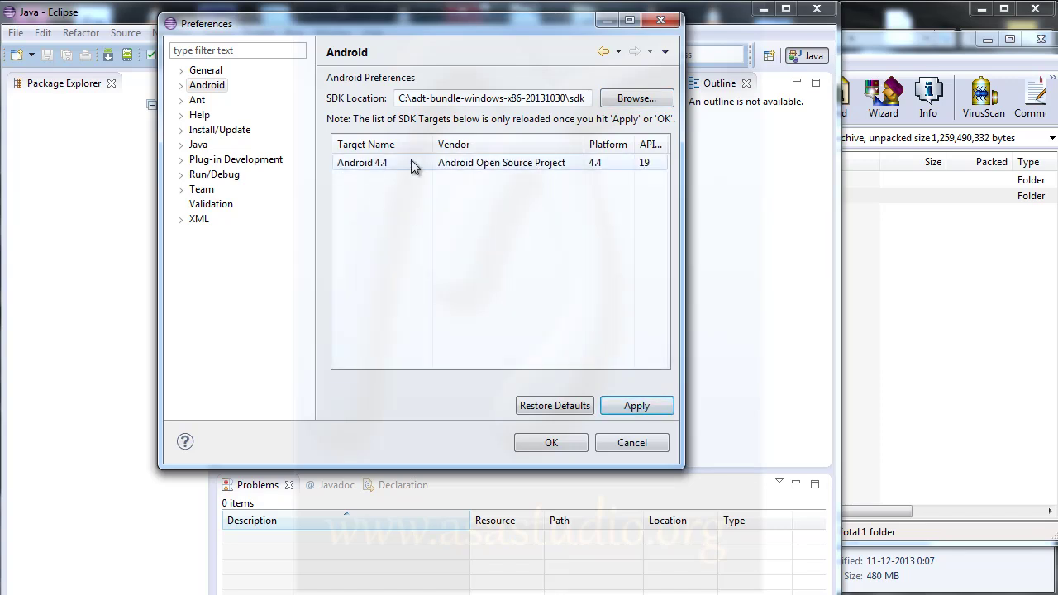
{"action": "left_click", "coordinate": [649, 165]}
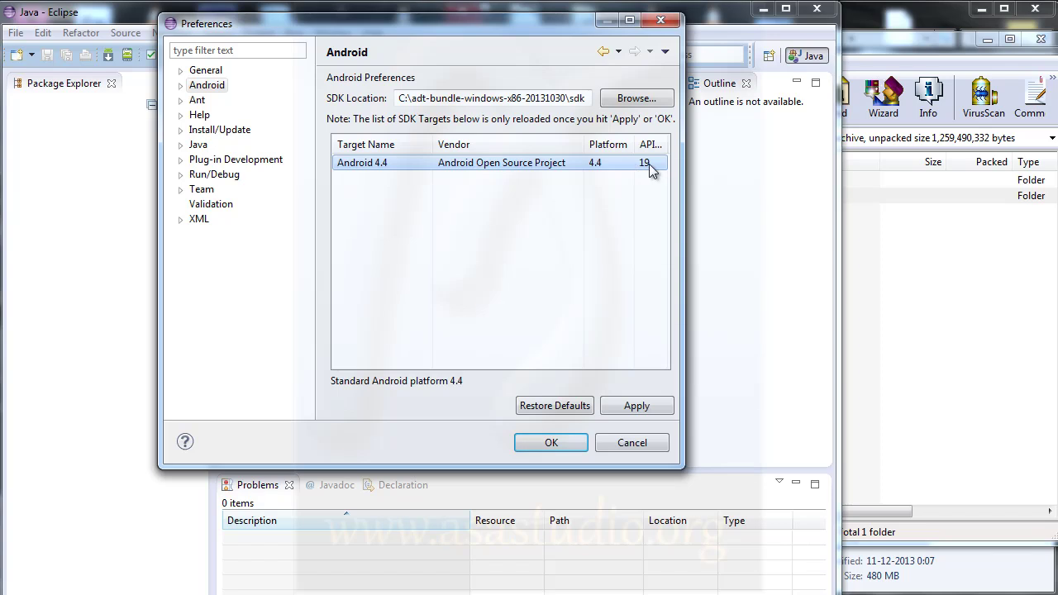
{"action": "left_click", "coordinate": [633, 407]}
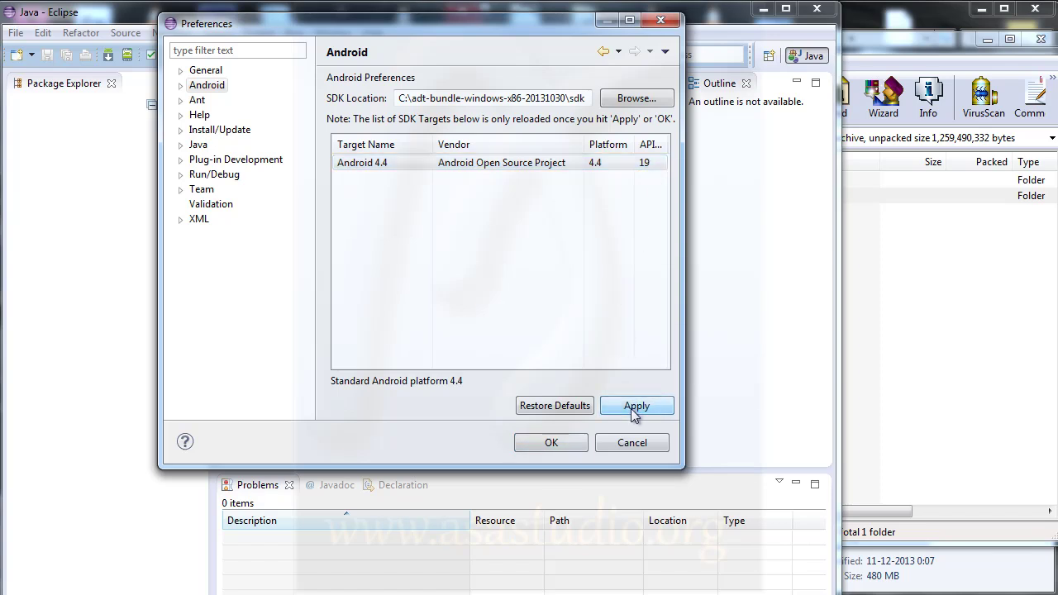
{"action": "left_click", "coordinate": [543, 446]}
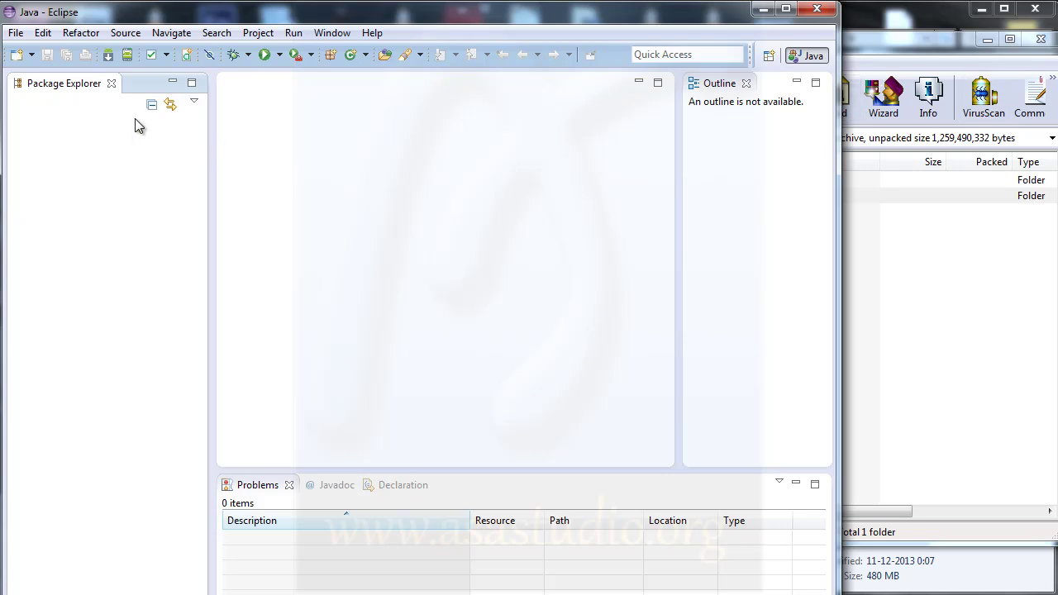
{"action": "left_click", "coordinate": [13, 37]}
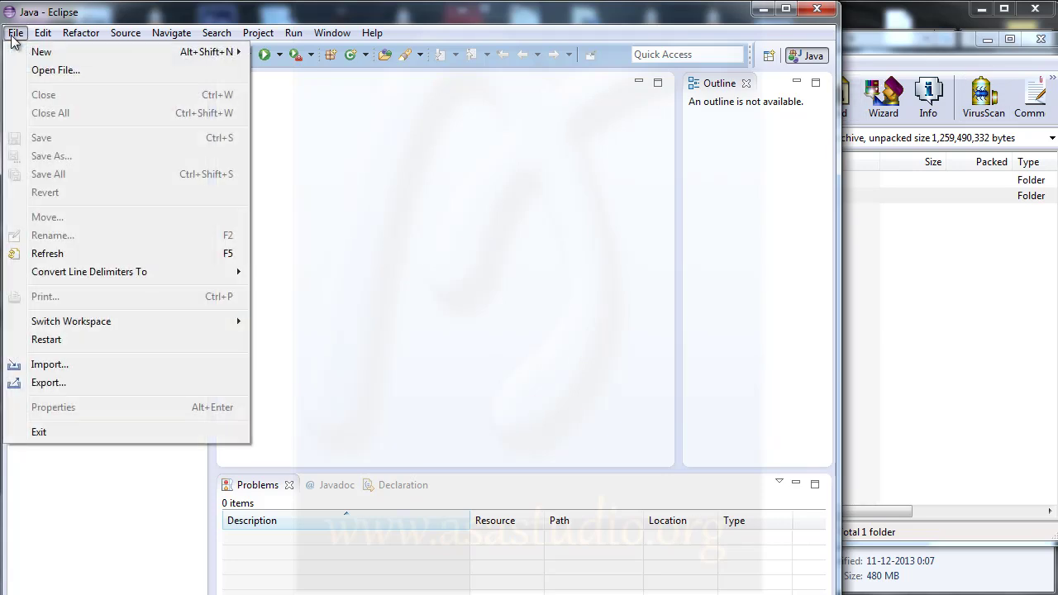
{"action": "mouse_move", "coordinate": [179, 52]}
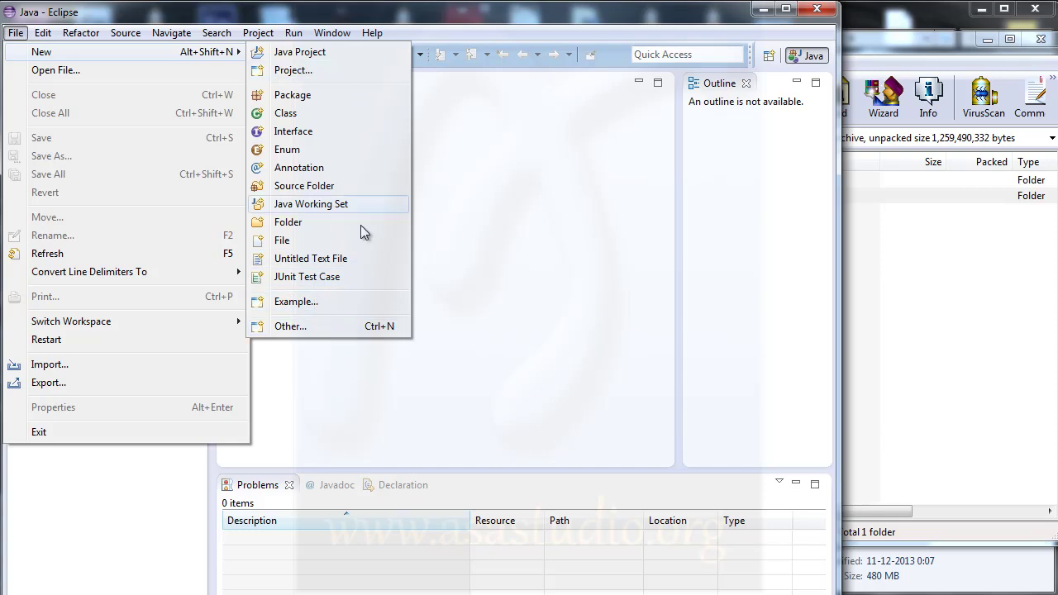
{"action": "left_click", "coordinate": [294, 33]}
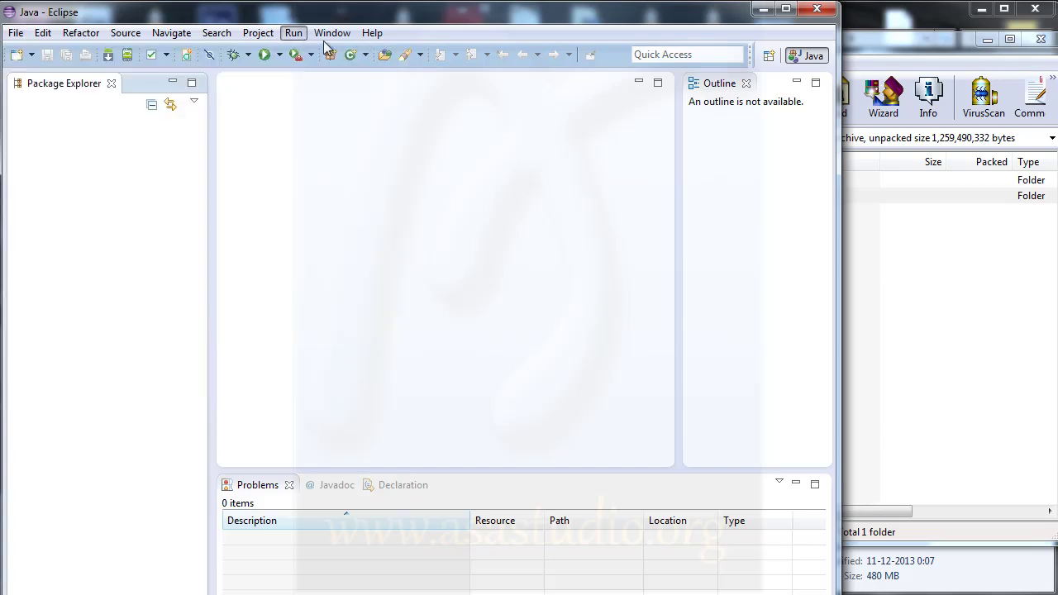
Step: Start a new Android Application Project and enter Tutorial Pemula as the application name
{"action": "left_click", "coordinate": [16, 34]}
{"action": "mouse_move", "coordinate": [34, 57]}
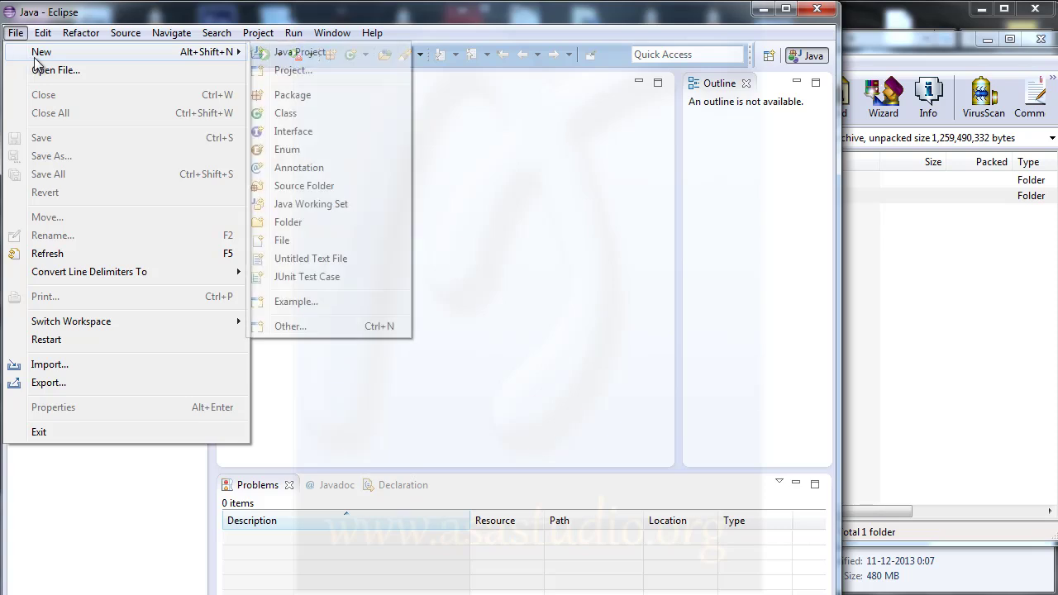
{"action": "left_click", "coordinate": [306, 329]}
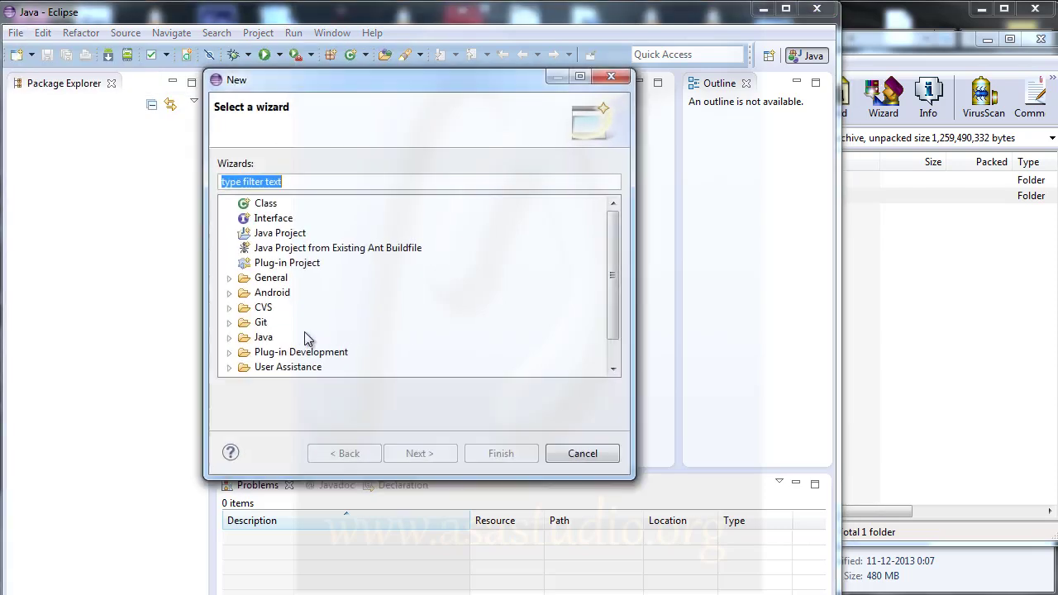
{"action": "double_click", "coordinate": [243, 292]}
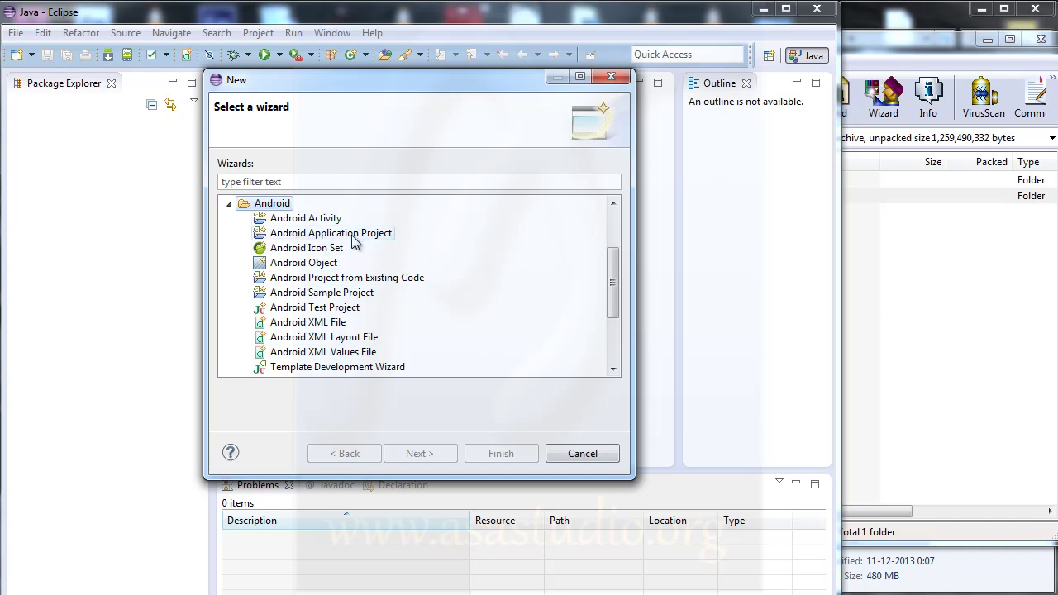
{"action": "left_click", "coordinate": [325, 237]}
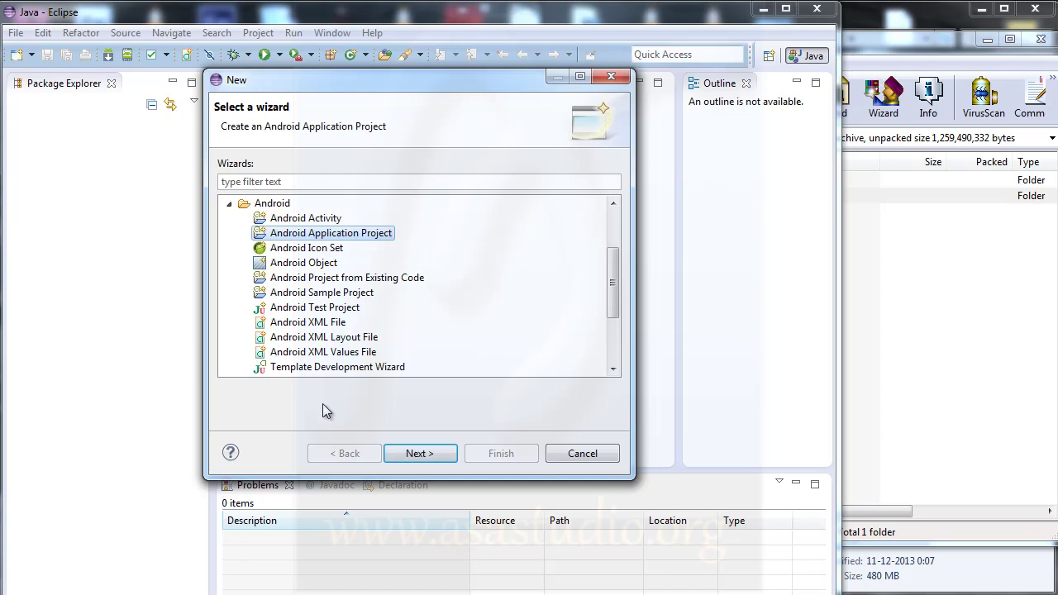
{"action": "left_click", "coordinate": [417, 454]}
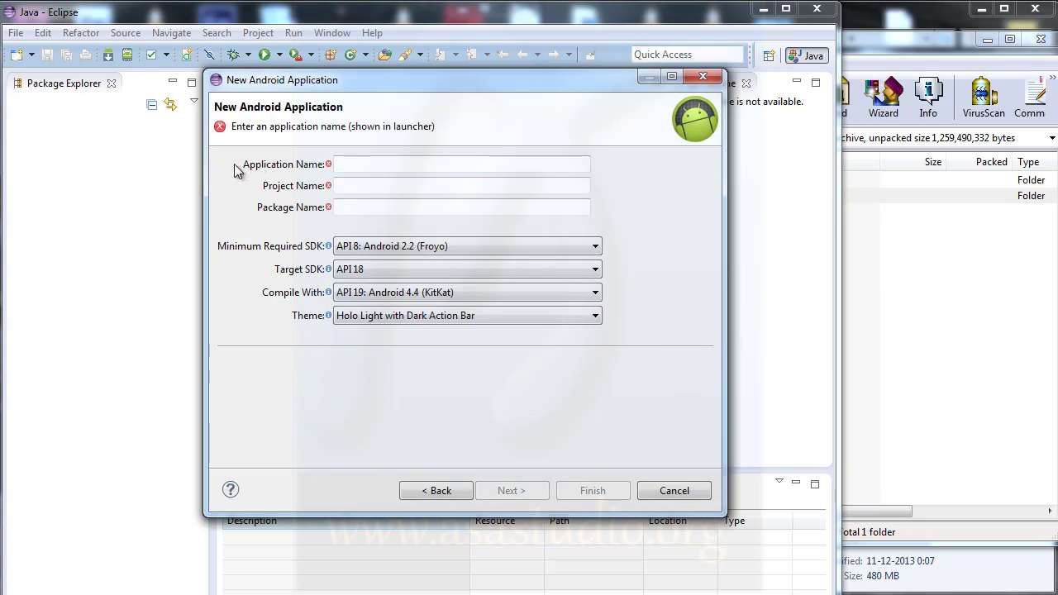
{"action": "left_click", "coordinate": [361, 164]}
{"action": "type", "text": "Tutorial Pemula"}
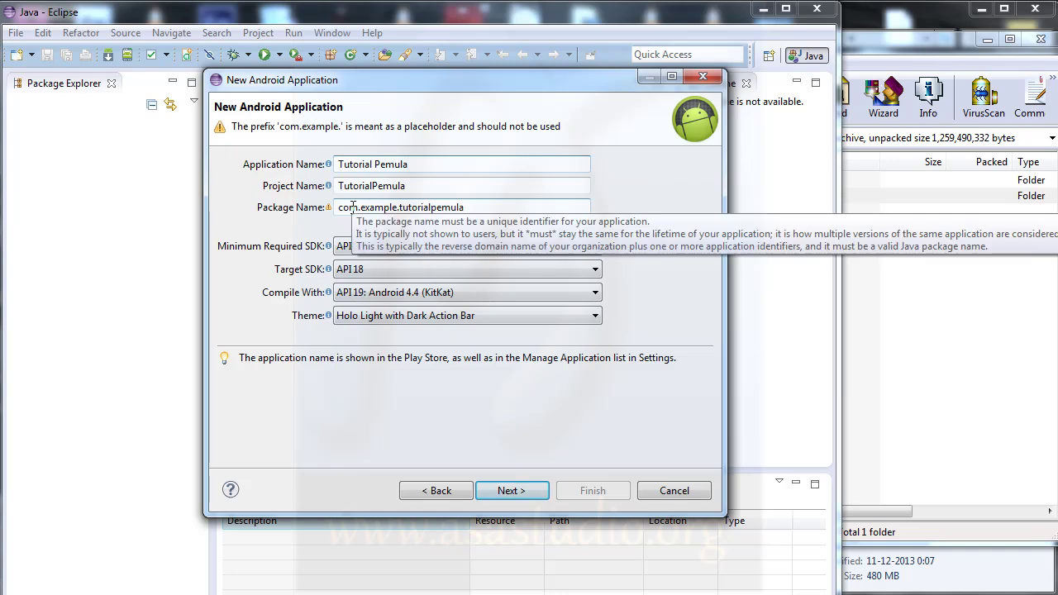
Step: Change the package name of the new application to org.asastudio.tutorialpemula
{"action": "left_click_drag", "start_coordinate": [357, 208], "coordinate": [330, 209]}
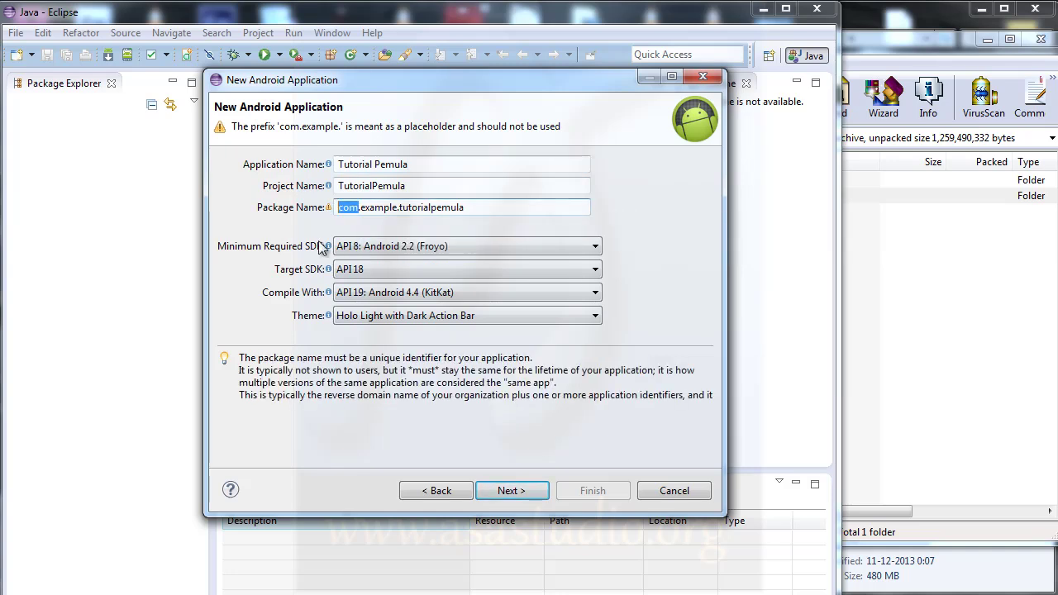
{"action": "type", "text": "org"}
{"action": "key", "text": "shift+Right"}
{"action": "key", "text": "shift+Right"}
{"action": "key", "text": "shift+Right"}
{"action": "key", "text": "shift+Right"}
{"action": "key", "text": "shift+Right"}
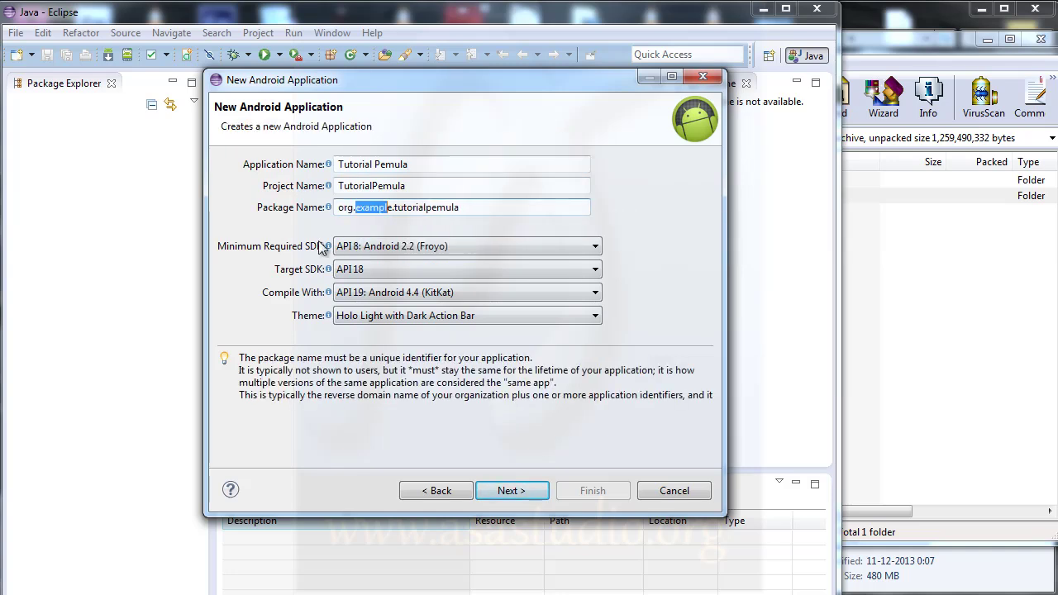
{"action": "left_click", "coordinate": [480, 206]}
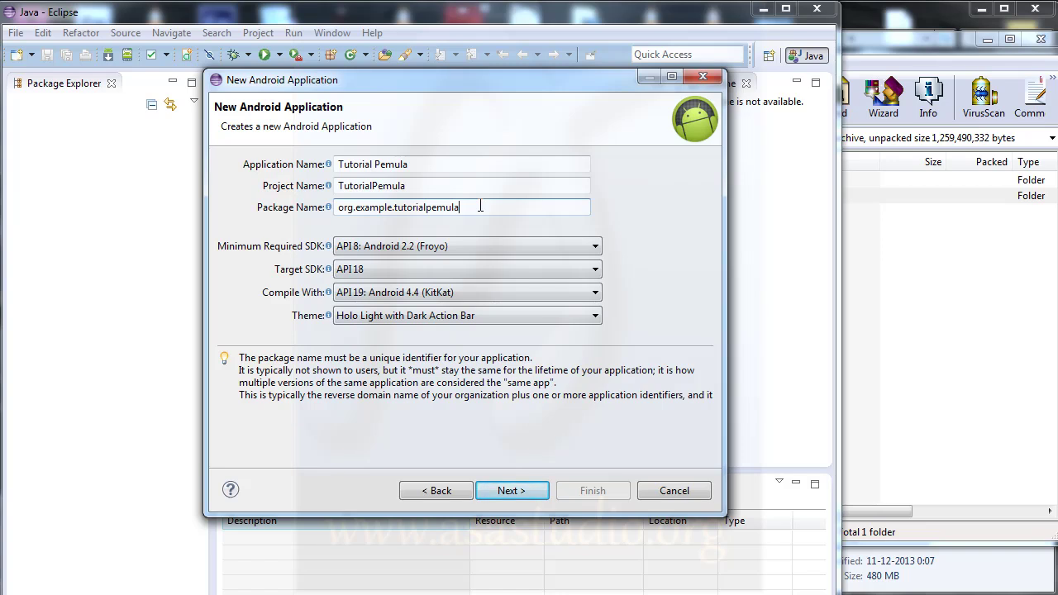
{"action": "left_click_drag", "start_coordinate": [356, 207], "coordinate": [388, 207]}
{"action": "type", "text": "asastudio."}
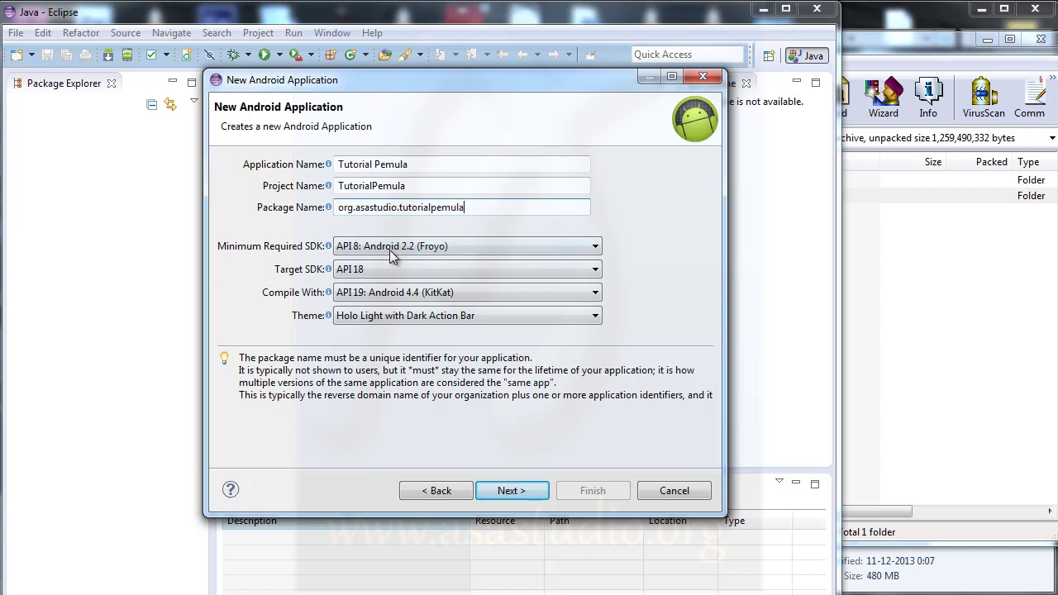
Step: Look through the minimum SDK choices, try API 8: Android 2.2 (Froyo) as the target SDK and restore API 18
{"action": "left_click", "coordinate": [491, 246]}
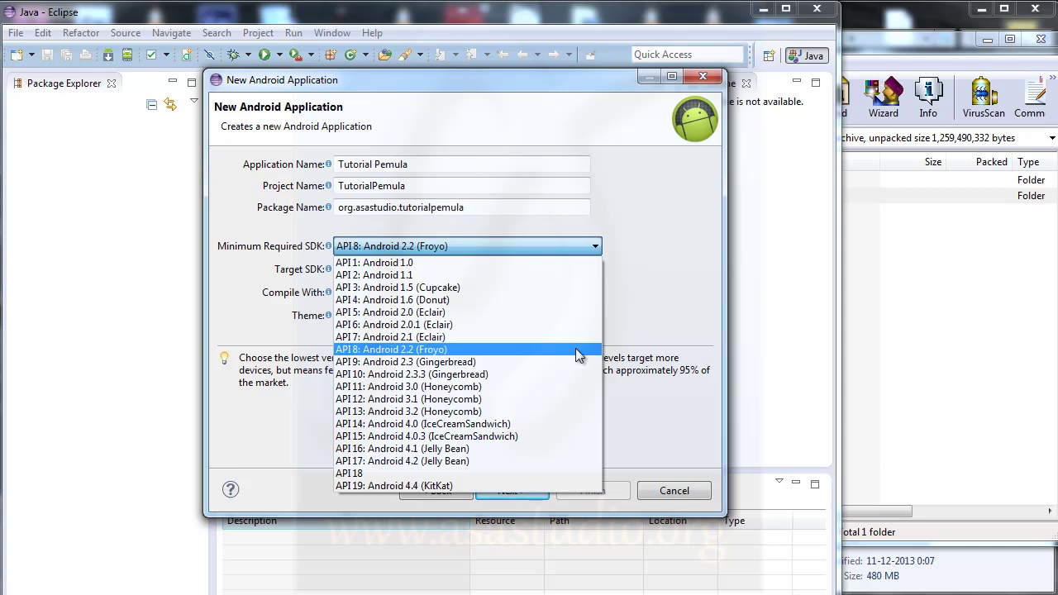
{"action": "left_click", "coordinate": [697, 290]}
{"action": "left_click", "coordinate": [406, 269]}
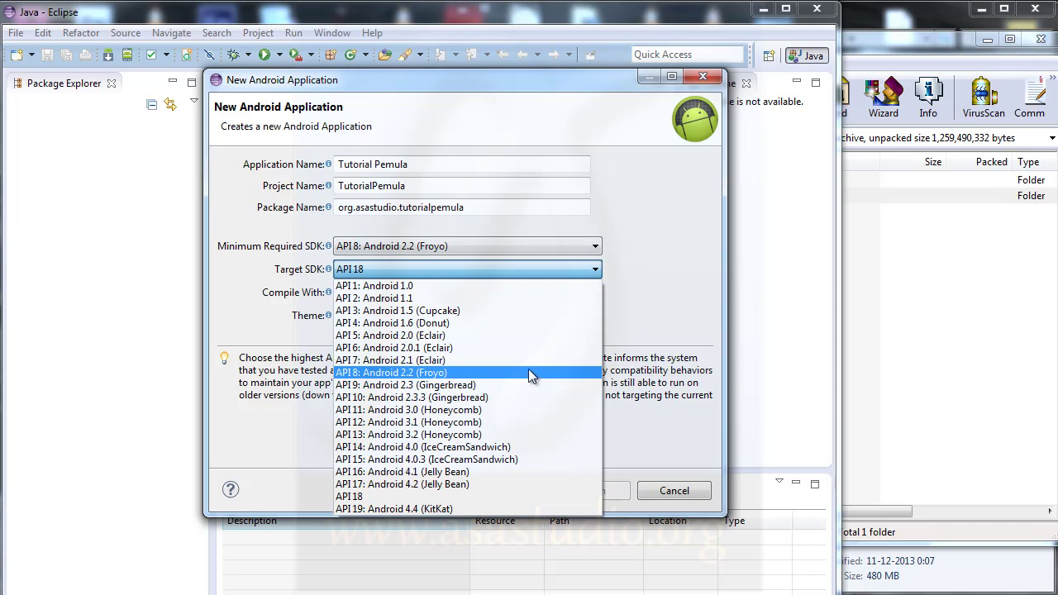
{"action": "left_click", "coordinate": [486, 373]}
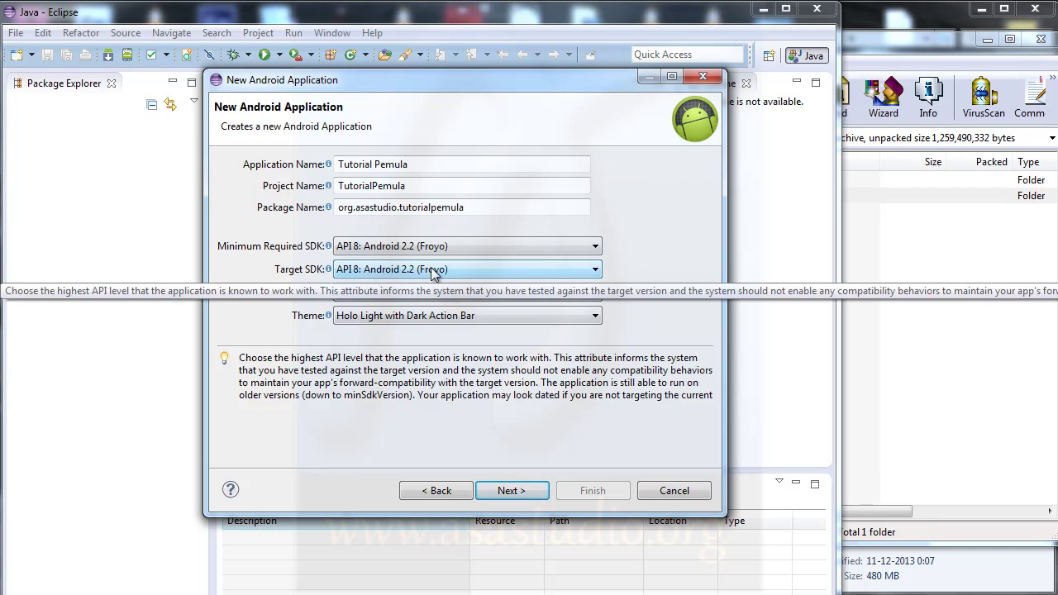
{"action": "left_click", "coordinate": [595, 269]}
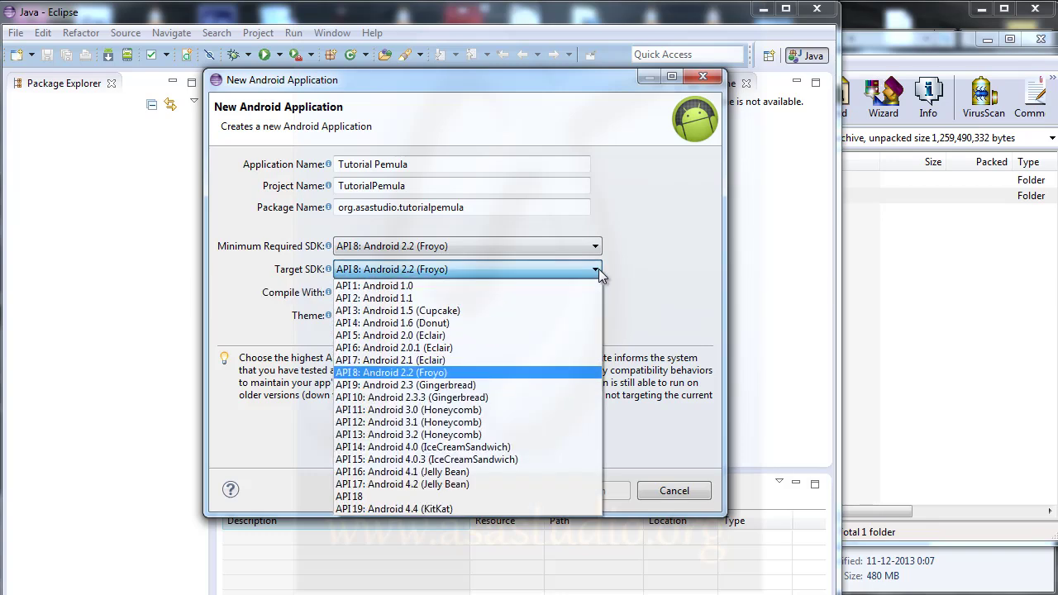
{"action": "left_click", "coordinate": [522, 494]}
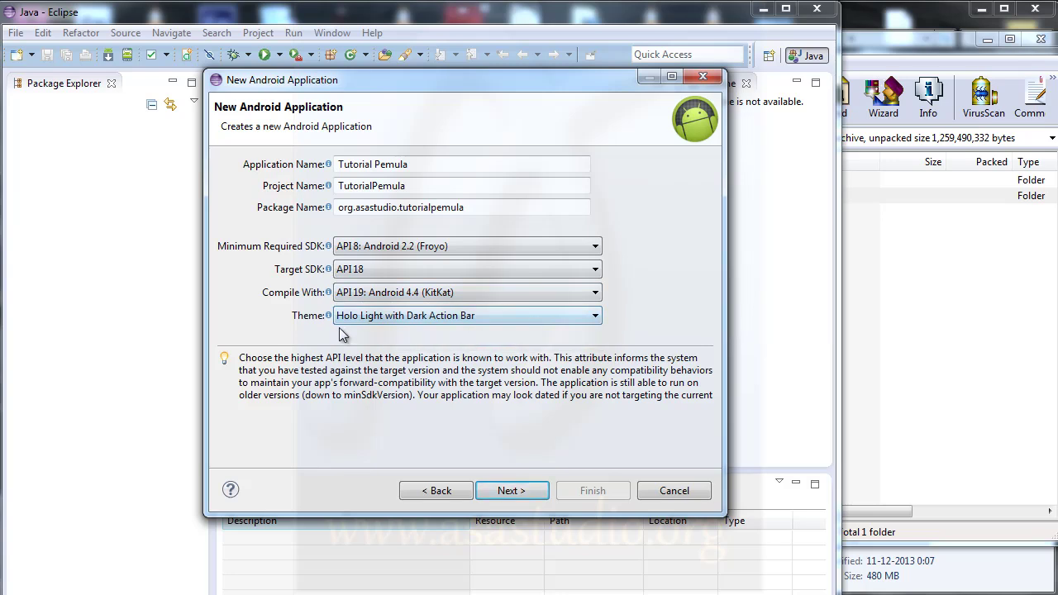
Step: Create the project in the workspace with the default launcher icon and a Blank Activity named MainActivity with layout activity_main
{"action": "left_click", "coordinate": [512, 491]}
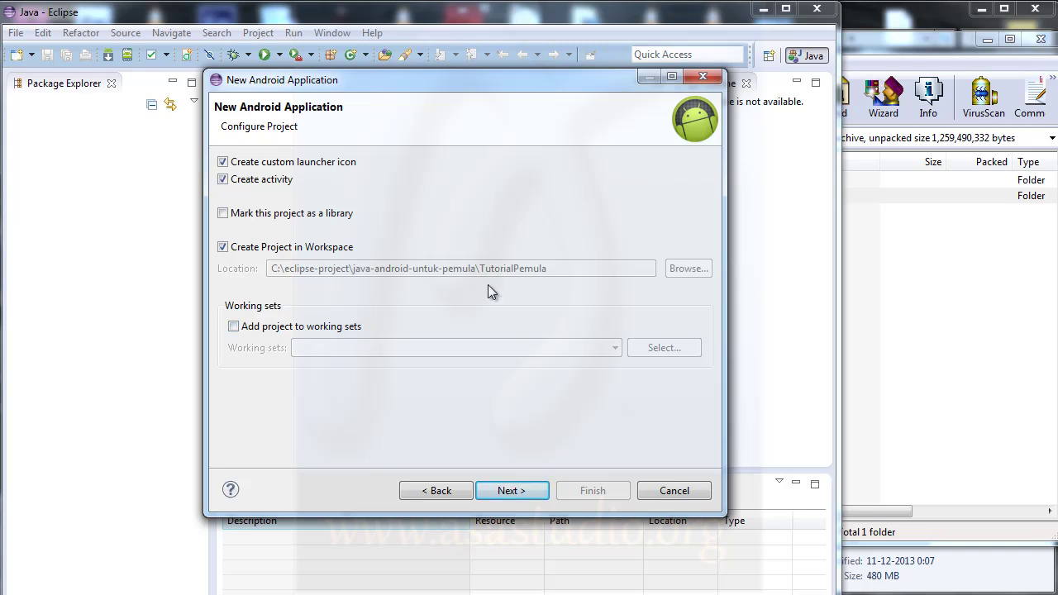
{"action": "left_click", "coordinate": [502, 491]}
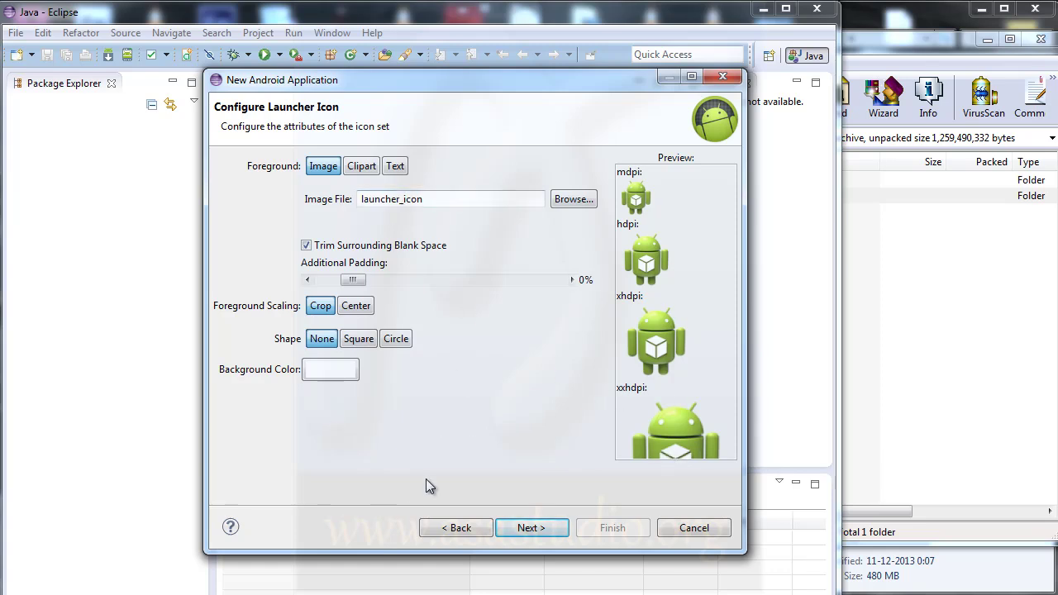
{"action": "left_click", "coordinate": [549, 535]}
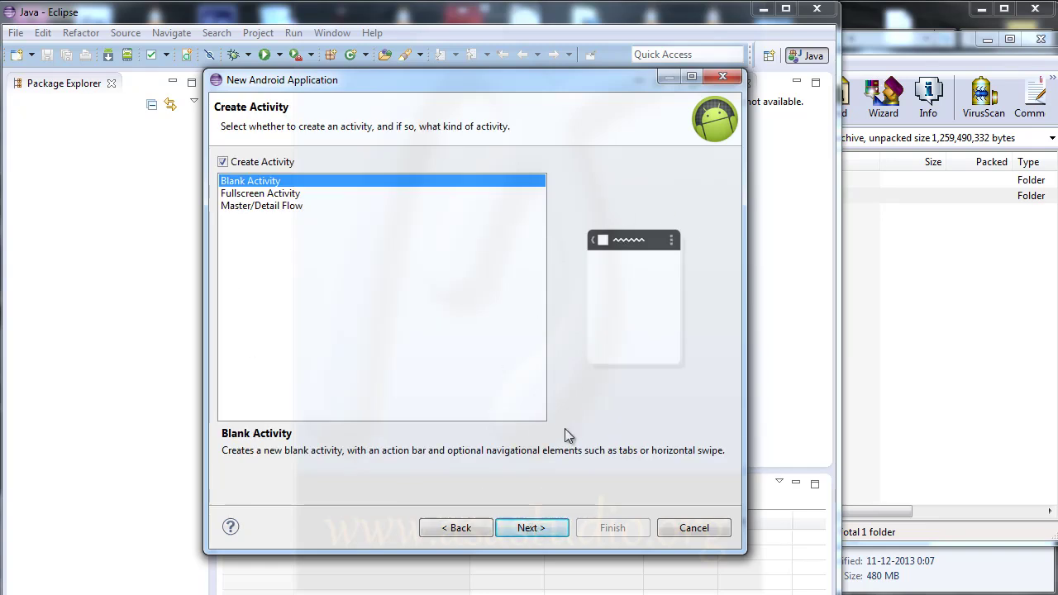
{"action": "left_click", "coordinate": [529, 528]}
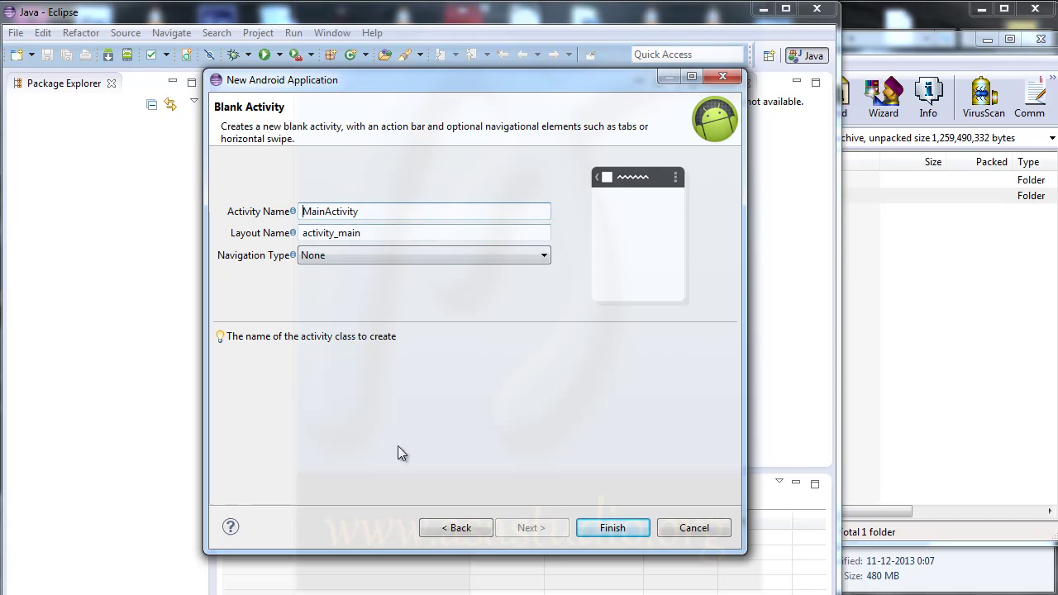
{"action": "left_click", "coordinate": [601, 529]}
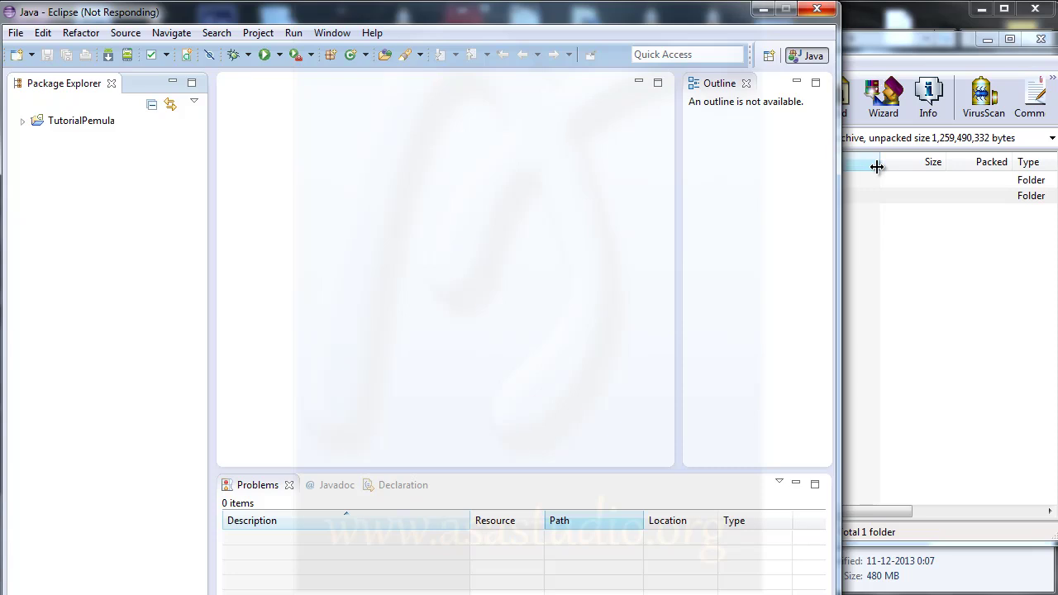
Step: Close the archive window and widen the Eclipse window across the whole screen
{"action": "left_click", "coordinate": [1041, 40]}
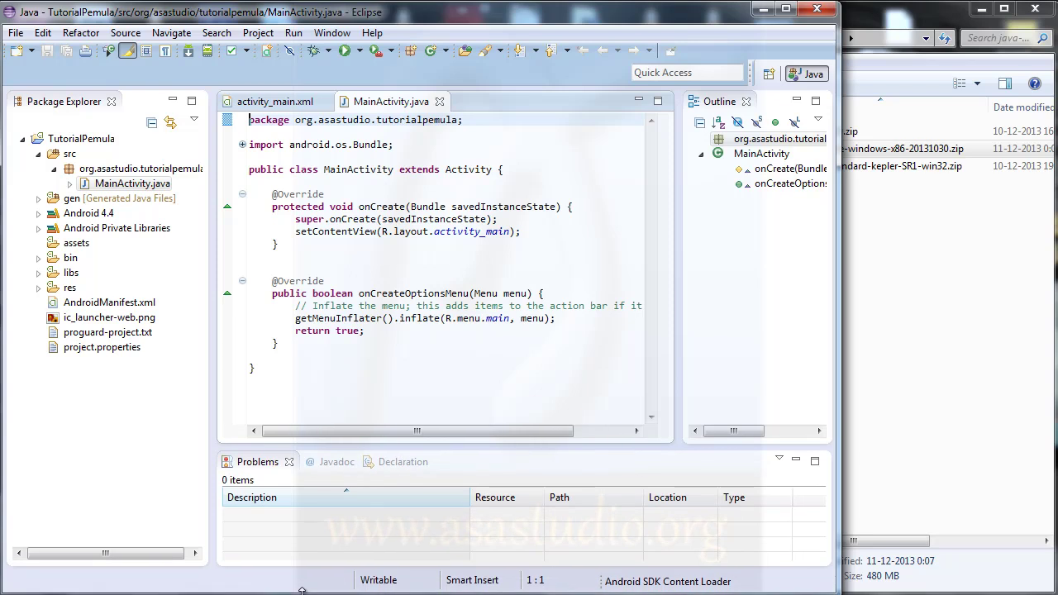
{"action": "left_click_drag", "start_coordinate": [839, 332], "coordinate": [1053, 327]}
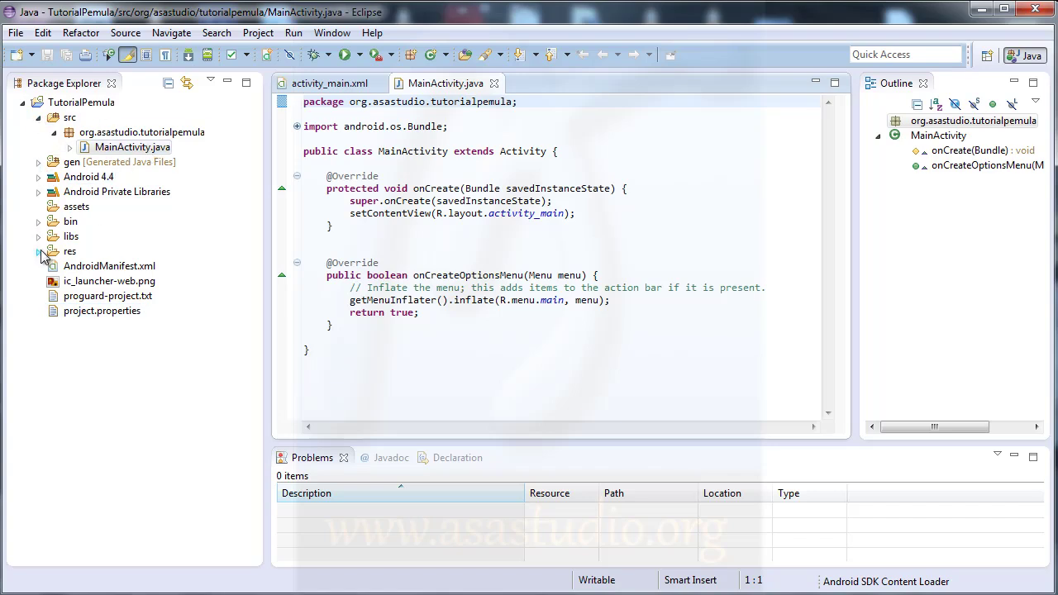
Step: Examine the contents of the project's gen, Android 4.4, Android Private Libraries, assets, bin, libs and res entries
{"action": "left_click", "coordinate": [38, 162]}
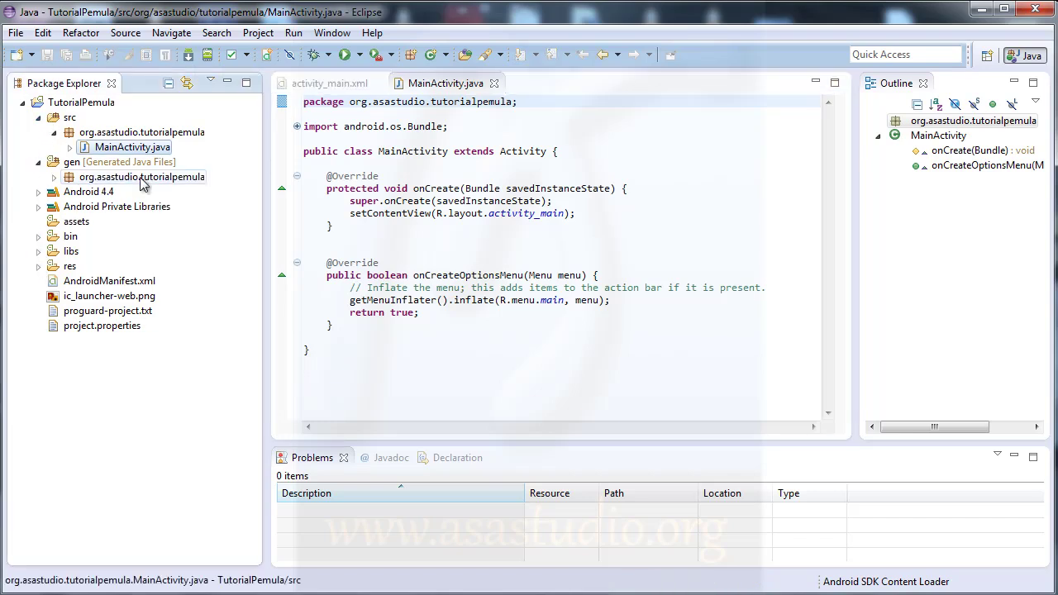
{"action": "left_click", "coordinate": [54, 177]}
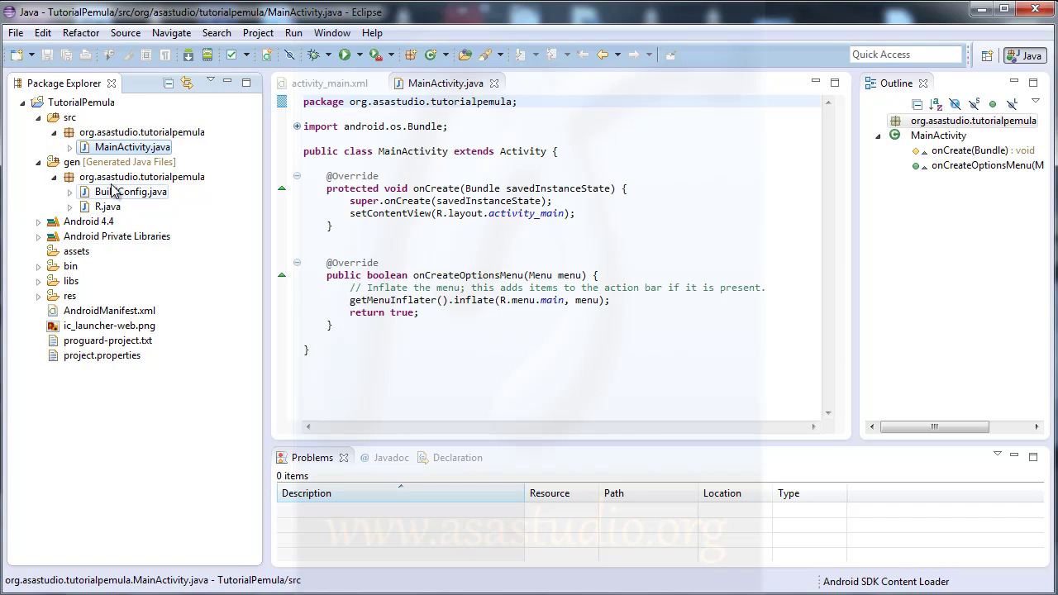
{"action": "left_click", "coordinate": [38, 221]}
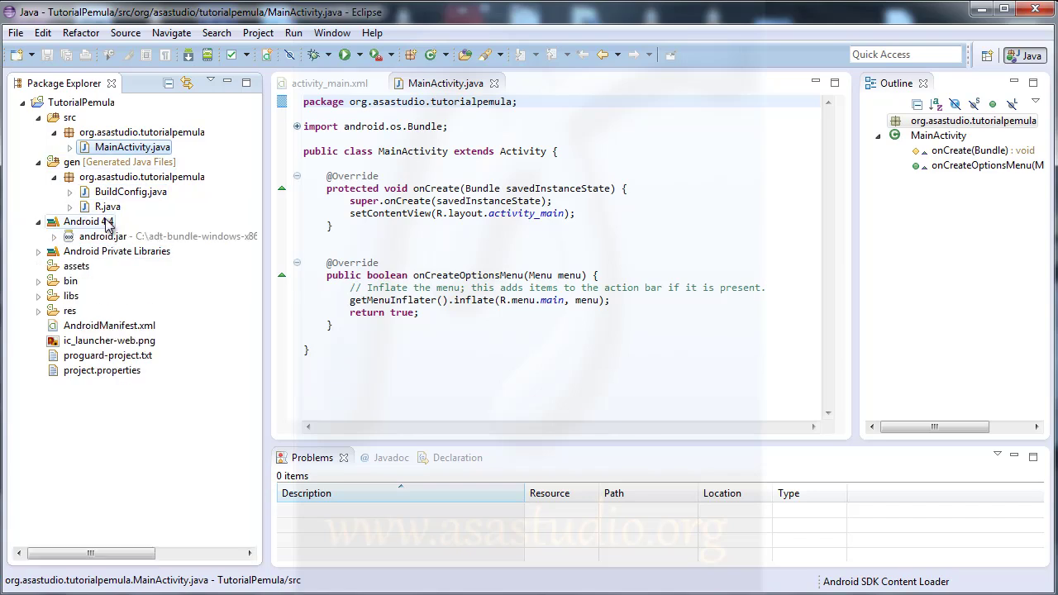
{"action": "left_click", "coordinate": [54, 236]}
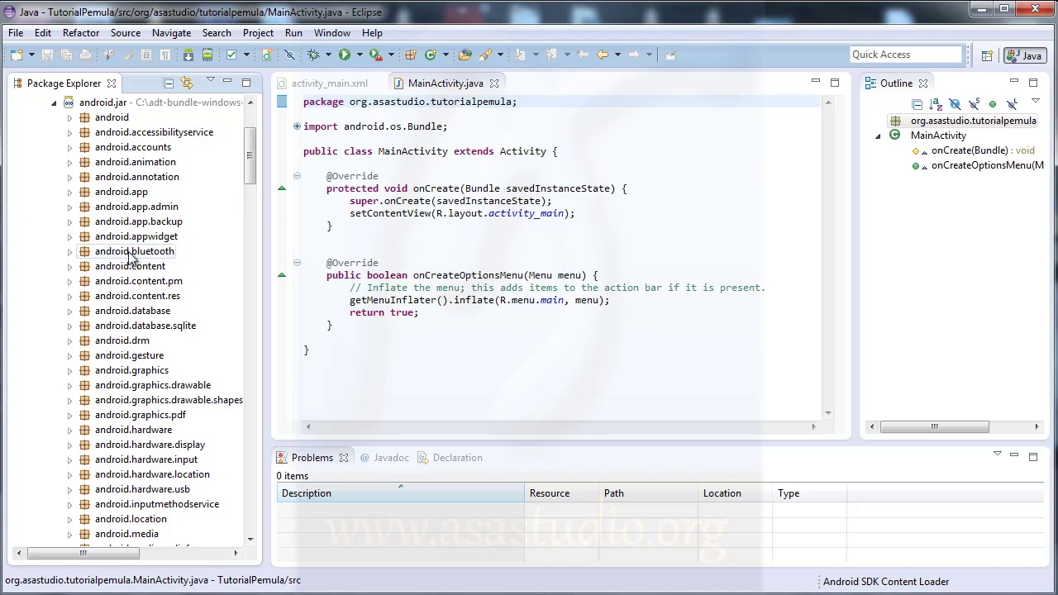
{"action": "left_click", "coordinate": [53, 103]}
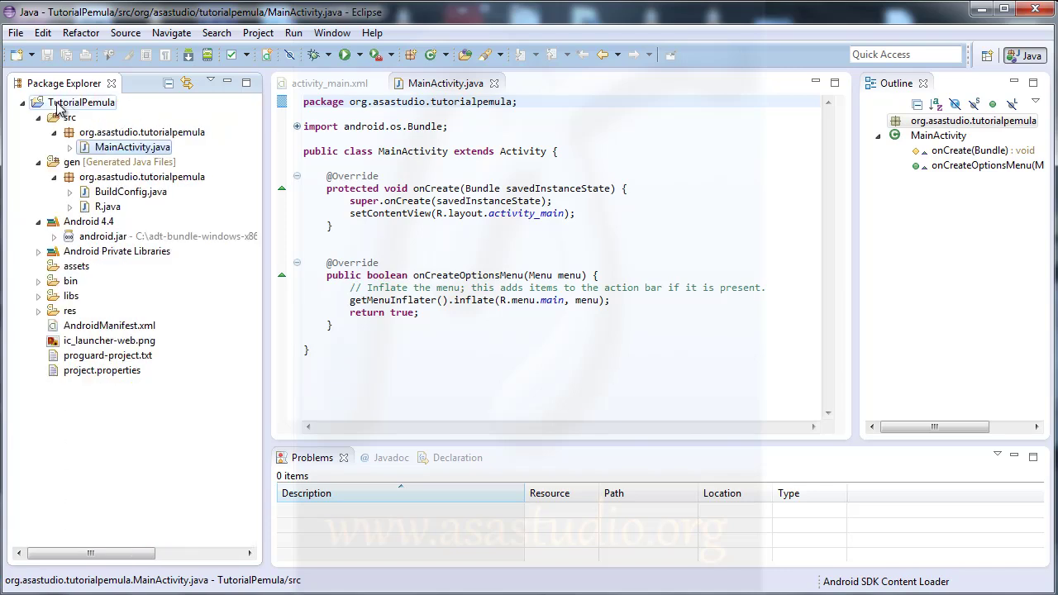
{"action": "left_click", "coordinate": [38, 252]}
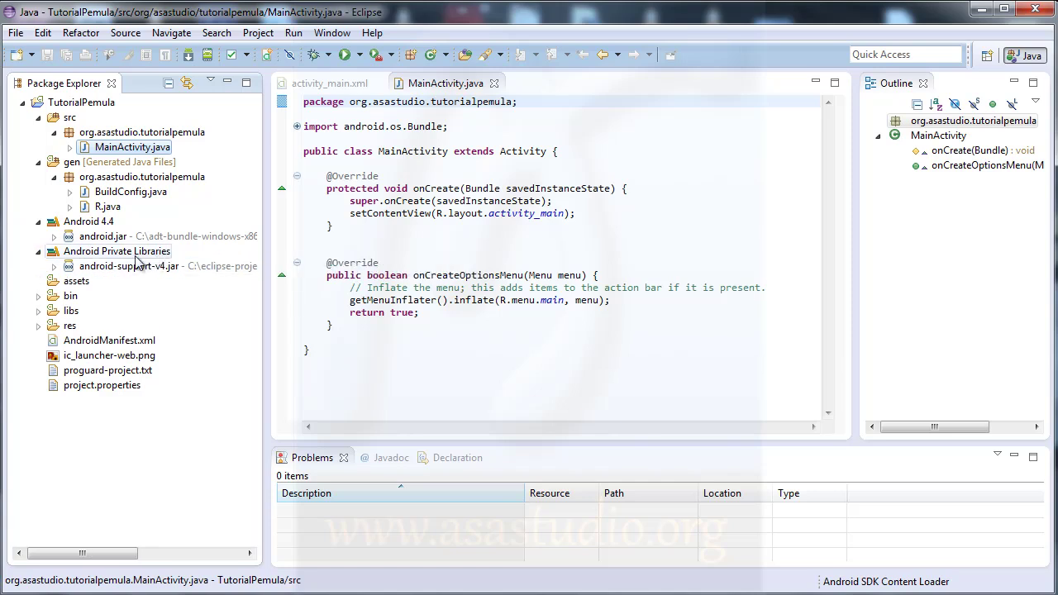
{"action": "left_click", "coordinate": [38, 251]}
{"action": "left_click", "coordinate": [72, 267]}
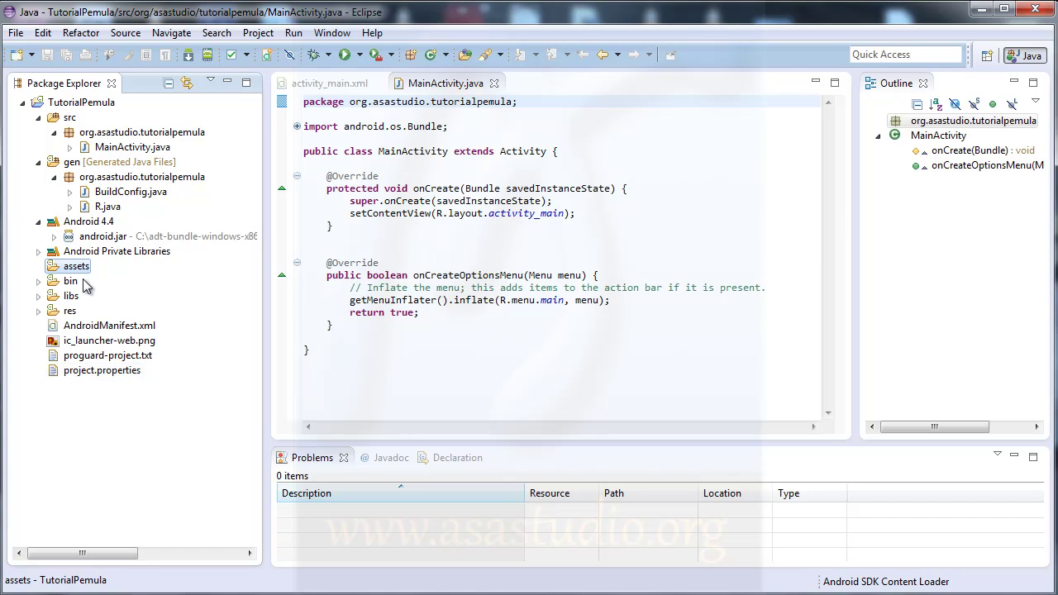
{"action": "left_click", "coordinate": [37, 282]}
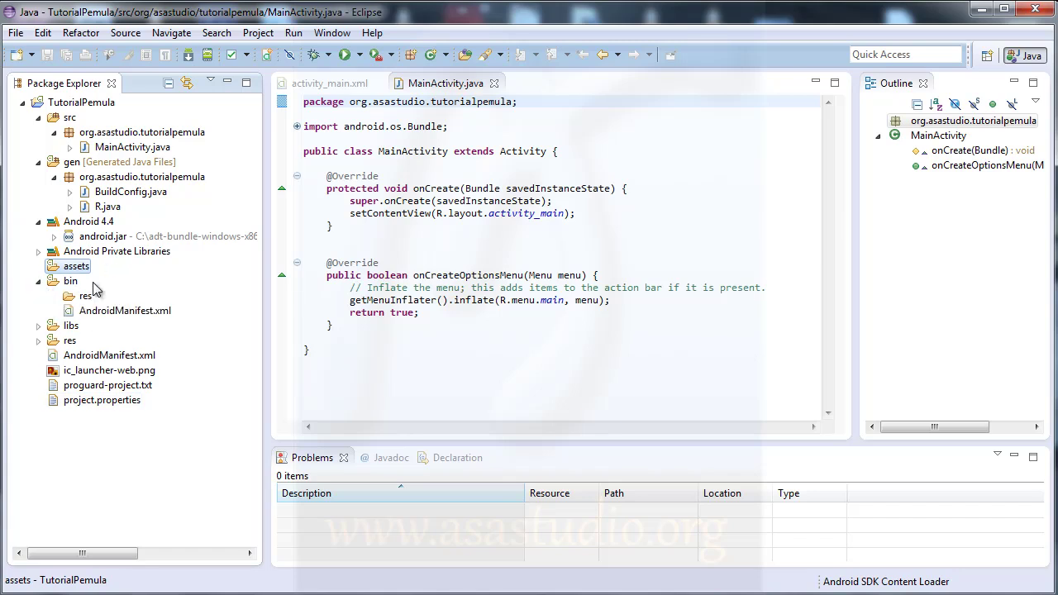
{"action": "left_click", "coordinate": [85, 296]}
{"action": "left_click", "coordinate": [38, 327]}
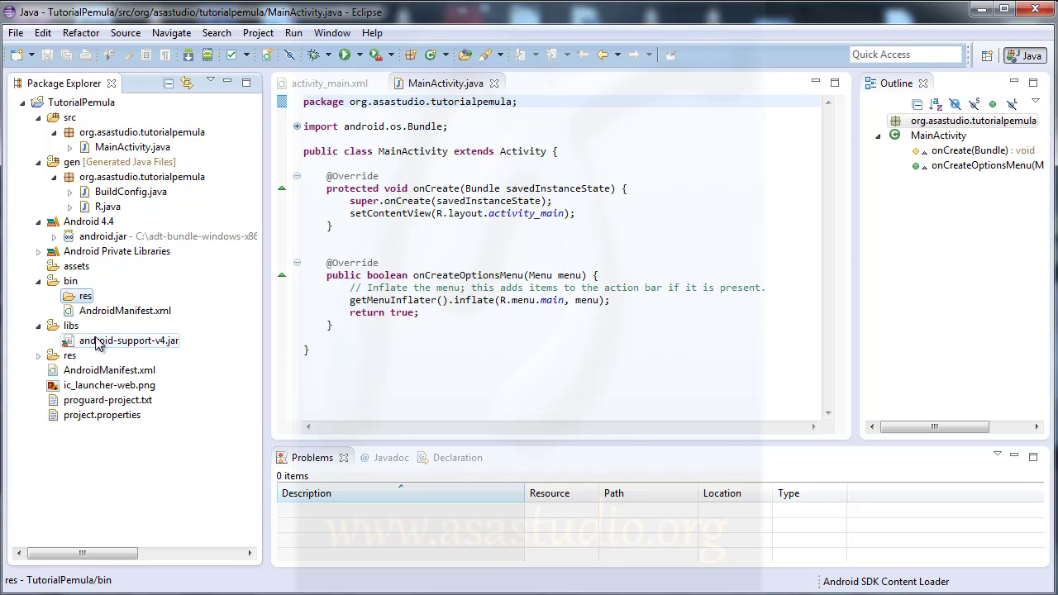
{"action": "left_click", "coordinate": [38, 356]}
{"action": "left_click_drag", "start_coordinate": [248, 328], "coordinate": [250, 407]}
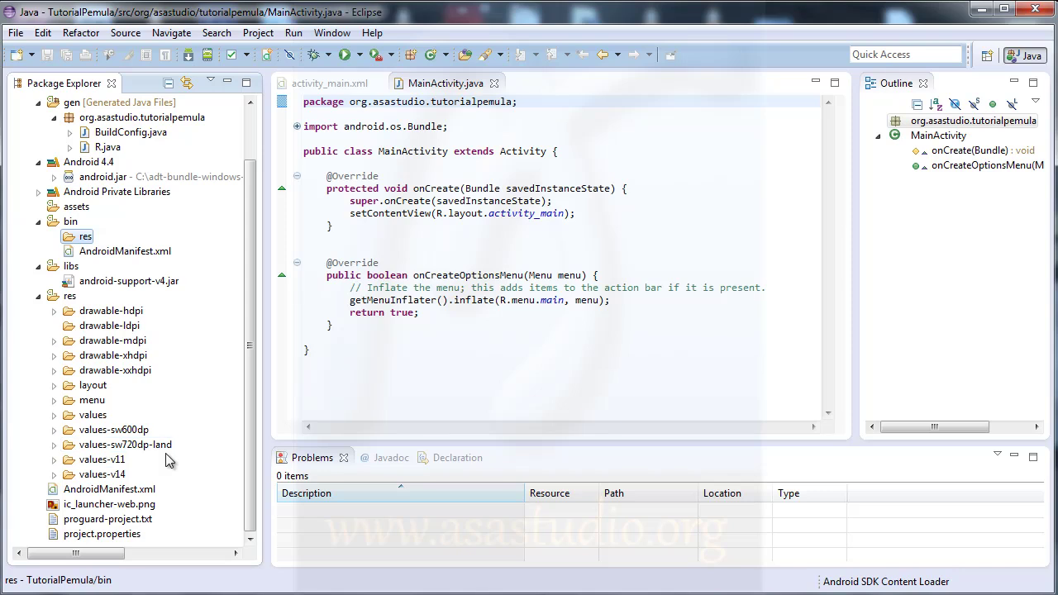
Step: Expand the res menu and layout folders and open activity_main.xml in the graphical layout editor
{"action": "left_click", "coordinate": [55, 401]}
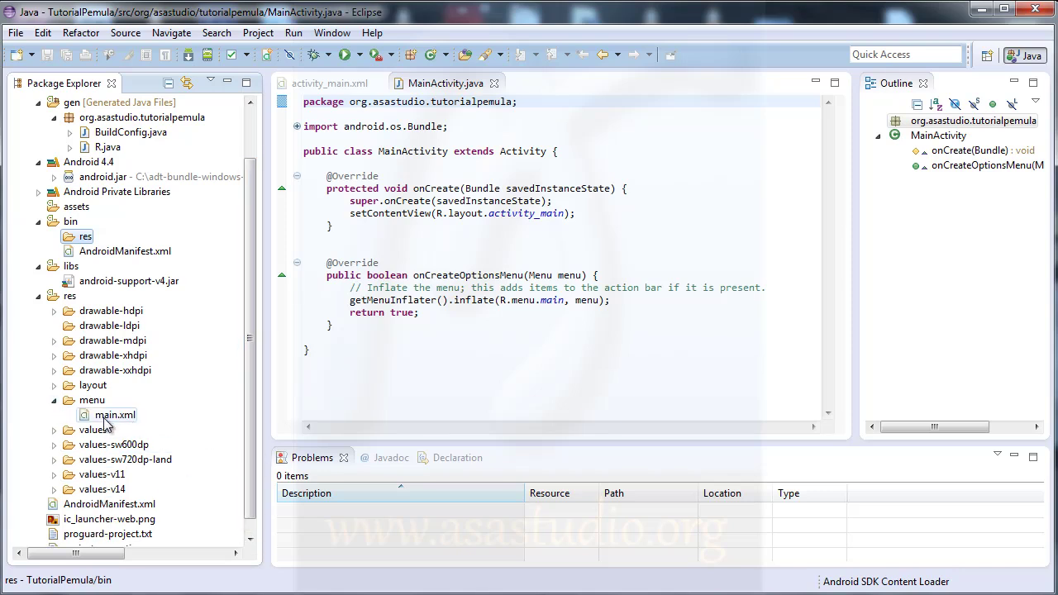
{"action": "left_click", "coordinate": [54, 386]}
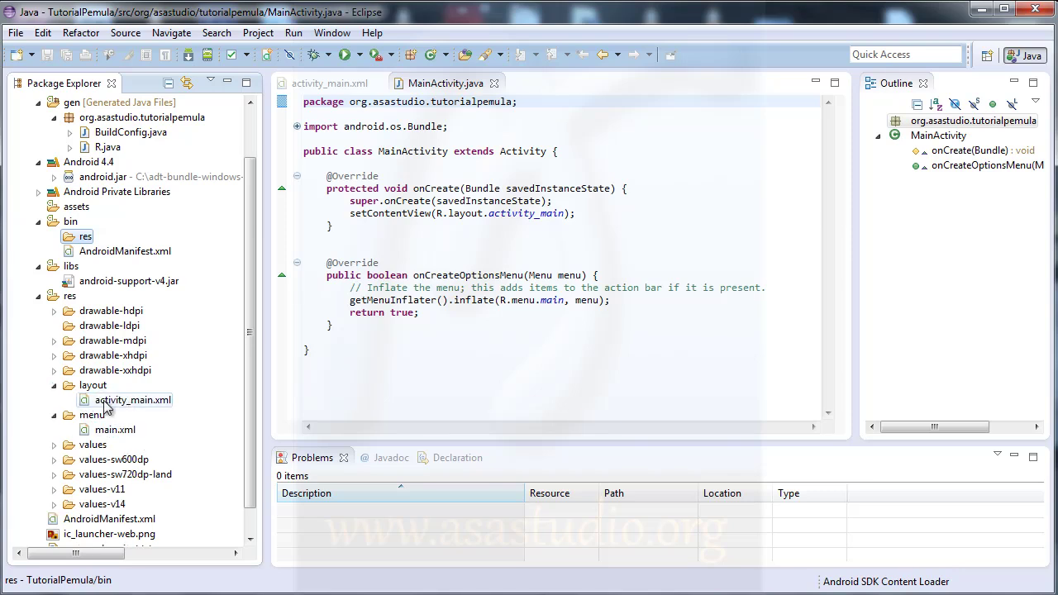
{"action": "double_click", "coordinate": [108, 401]}
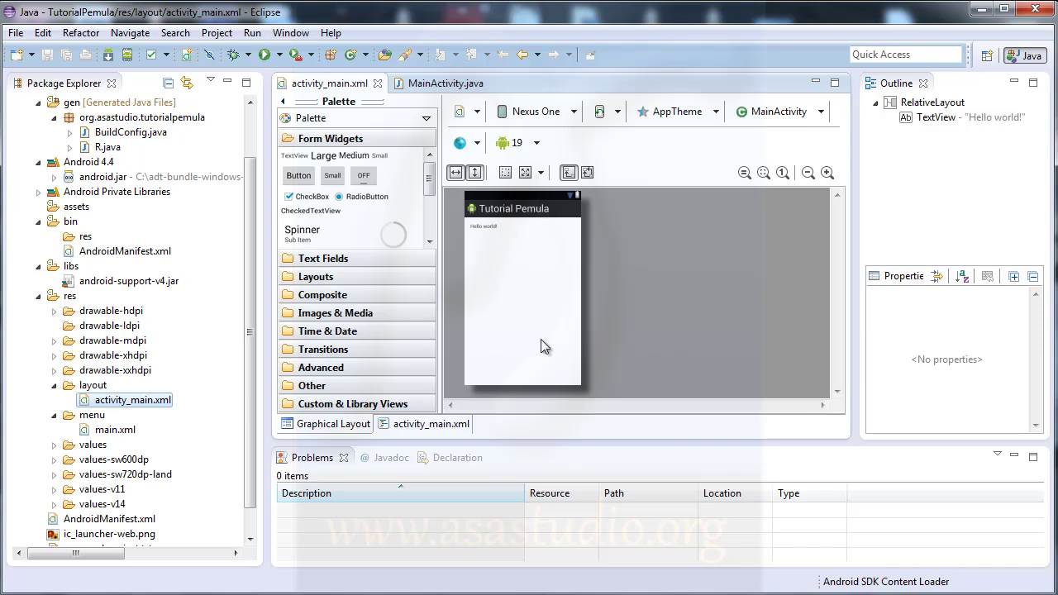
{"action": "left_click", "coordinate": [537, 428]}
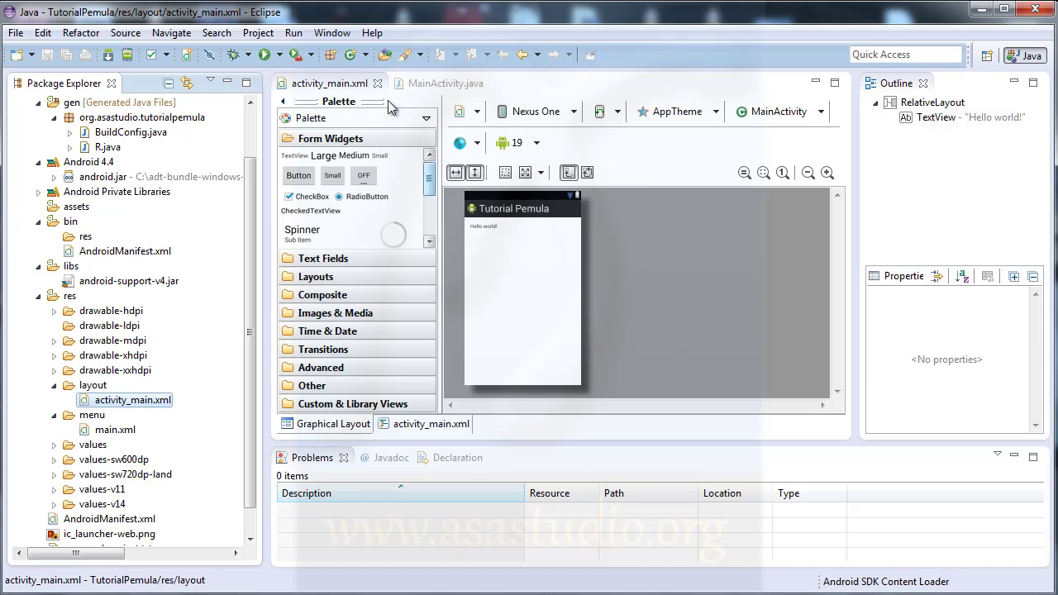
Step: Open the Android Virtual Device Manager, look over the known device definitions and return to the list of existing virtual devices
{"action": "left_click", "coordinate": [330, 35]}
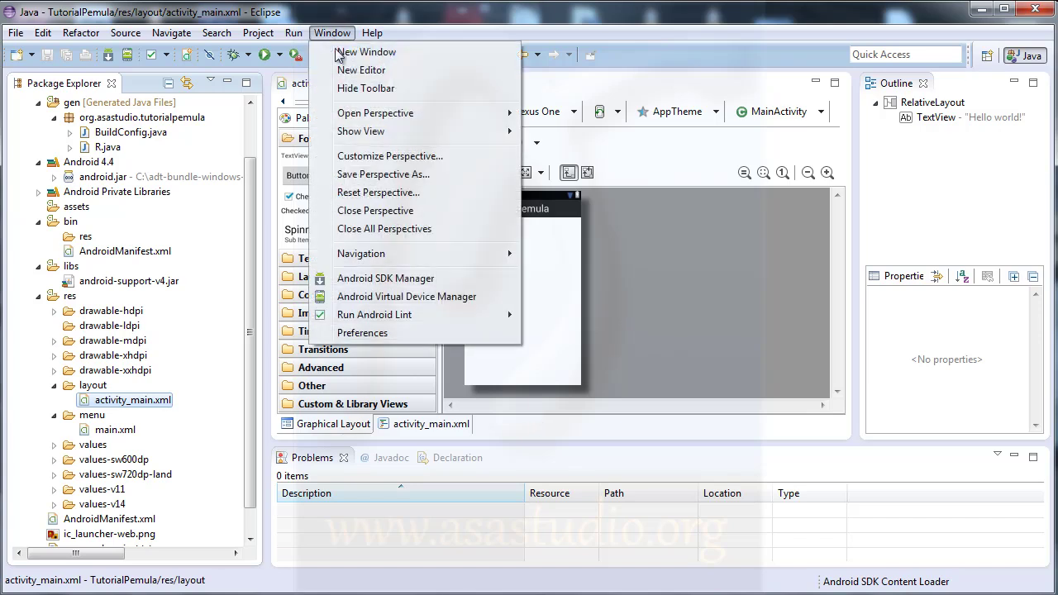
{"action": "left_click", "coordinate": [357, 297]}
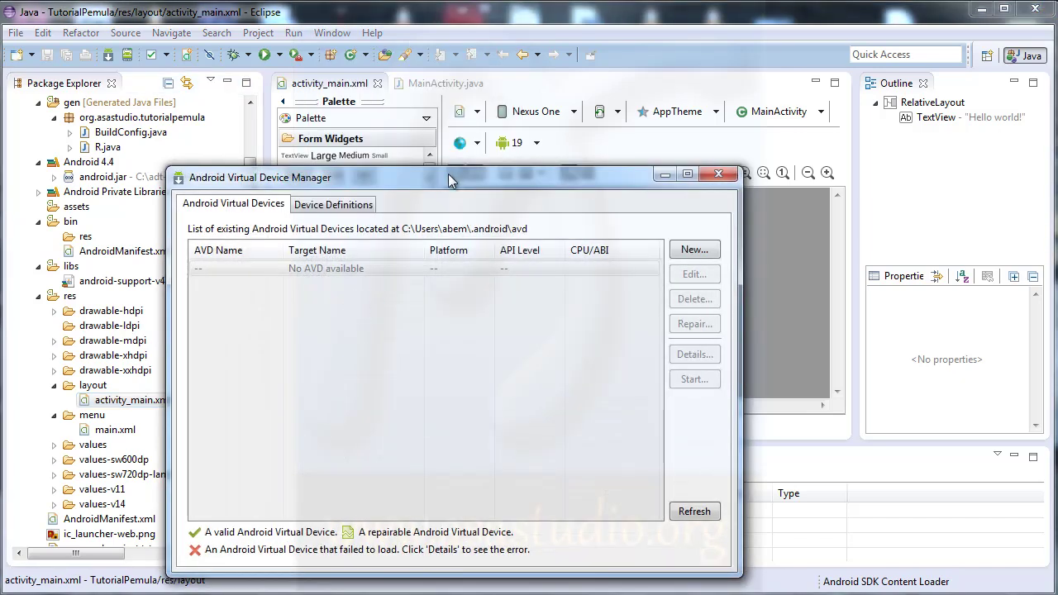
{"action": "left_click_drag", "start_coordinate": [449, 178], "coordinate": [461, 83]}
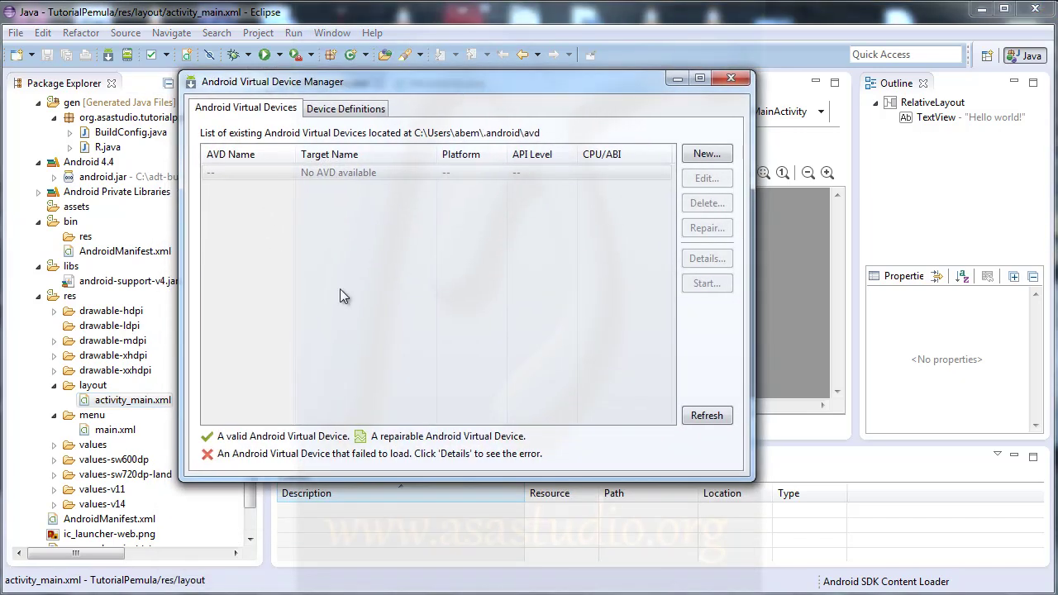
{"action": "left_click", "coordinate": [338, 114]}
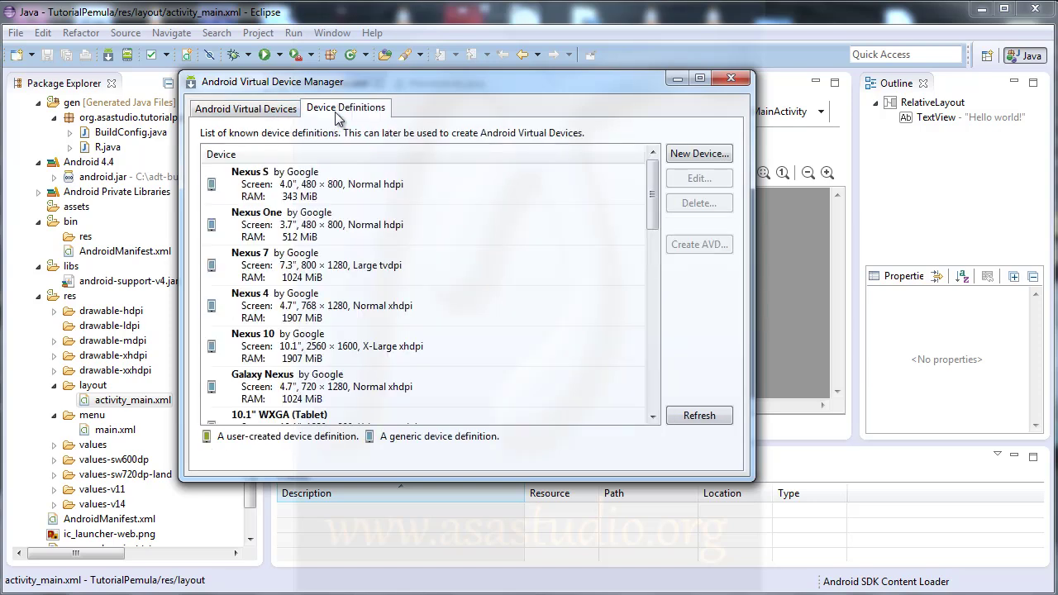
{"action": "left_click", "coordinate": [258, 111]}
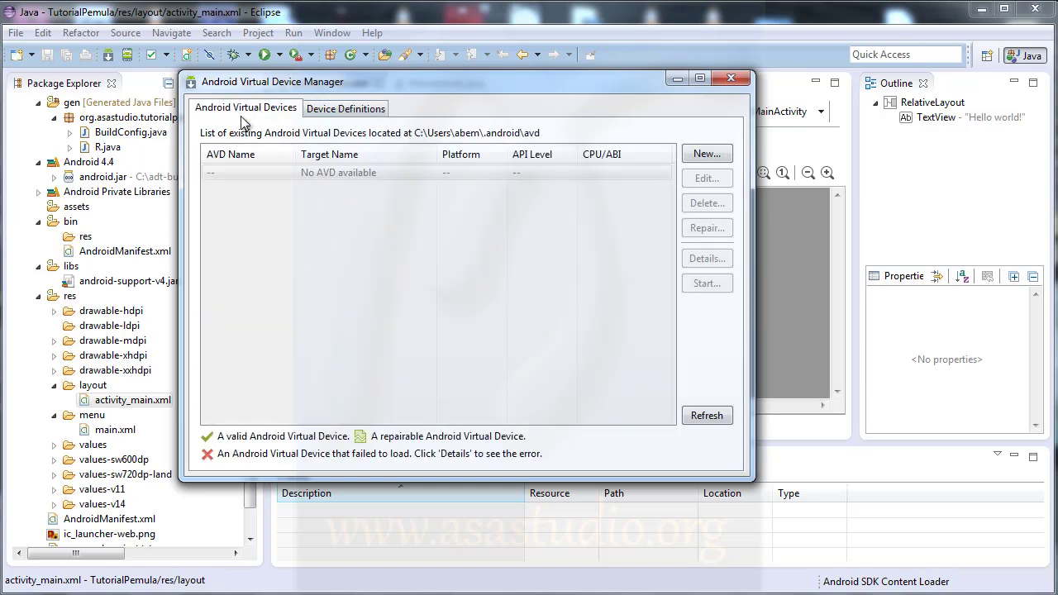
Step: Create a virtual device named asaPreview with the 3.7" WVGA (480 × 800: hdpi) device, the Android 4.4 - API Level 19 target and a 100 MiB SD card
{"action": "left_click", "coordinate": [704, 154]}
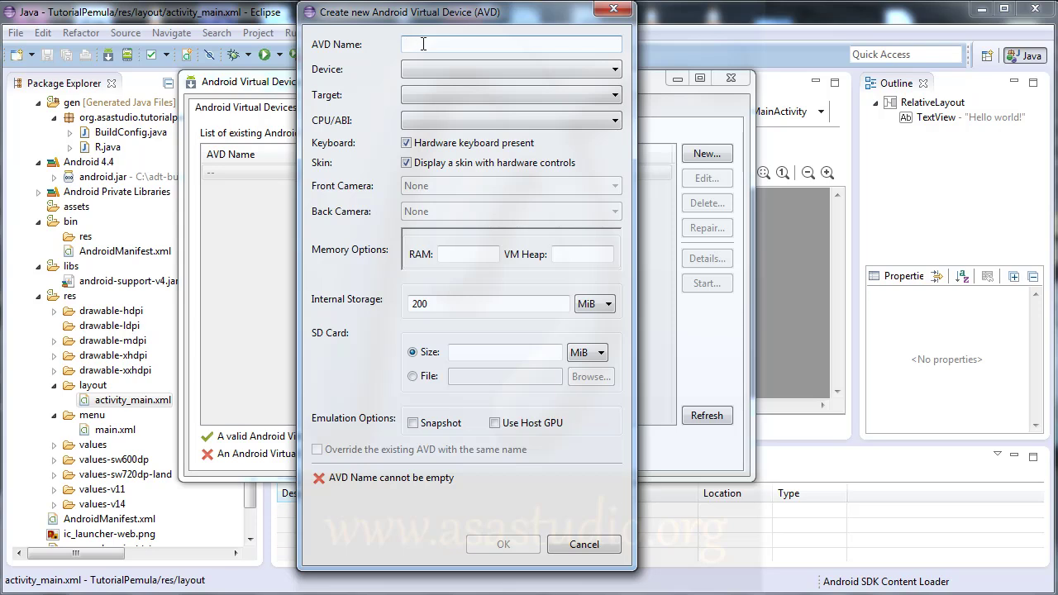
{"action": "type", "text": "asaPreview"}
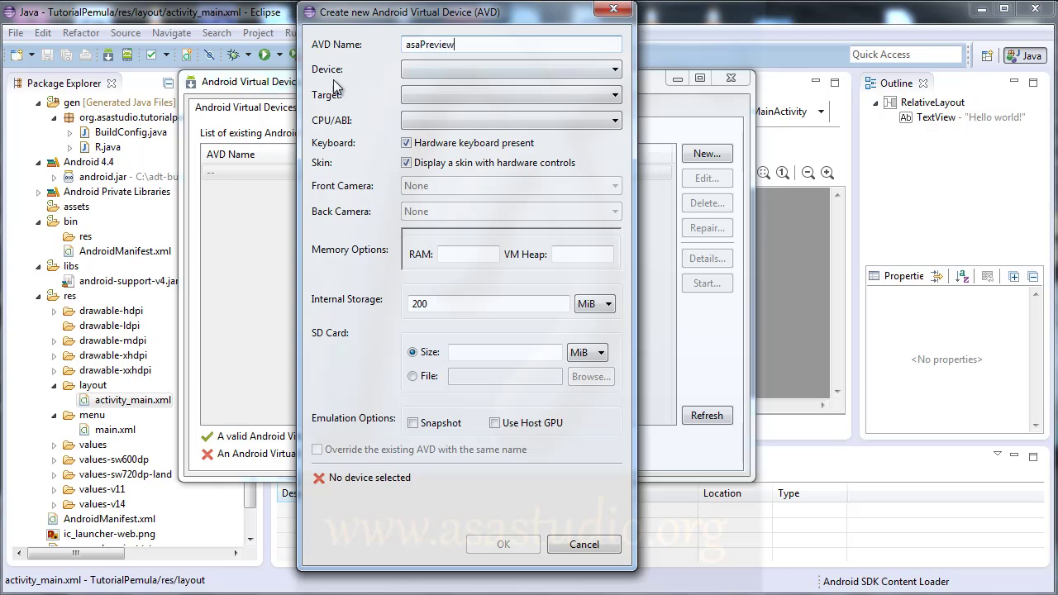
{"action": "left_click", "coordinate": [457, 69]}
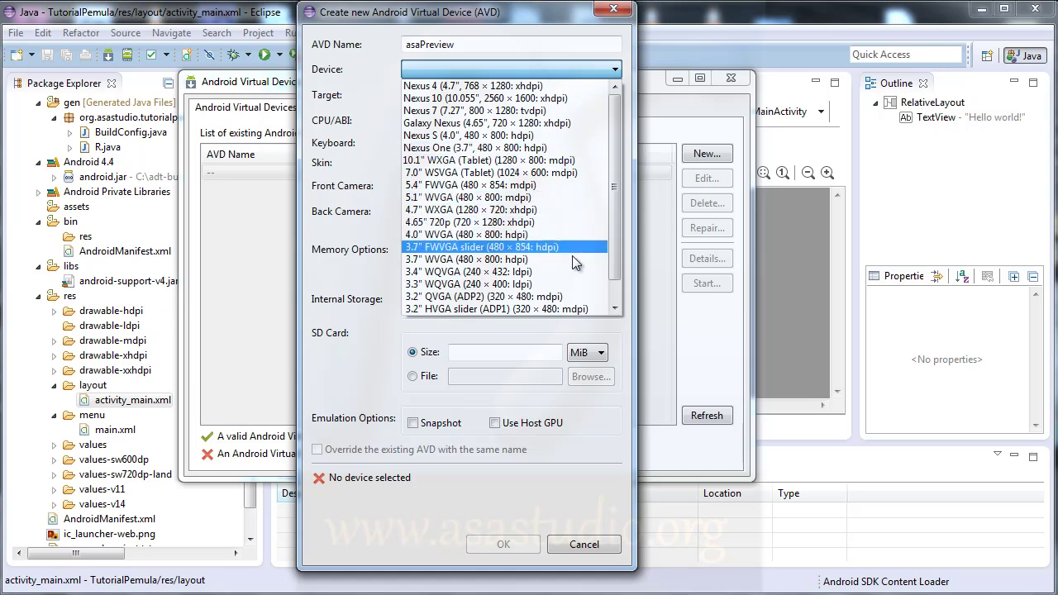
{"action": "left_click_drag", "start_coordinate": [618, 215], "coordinate": [620, 248]}
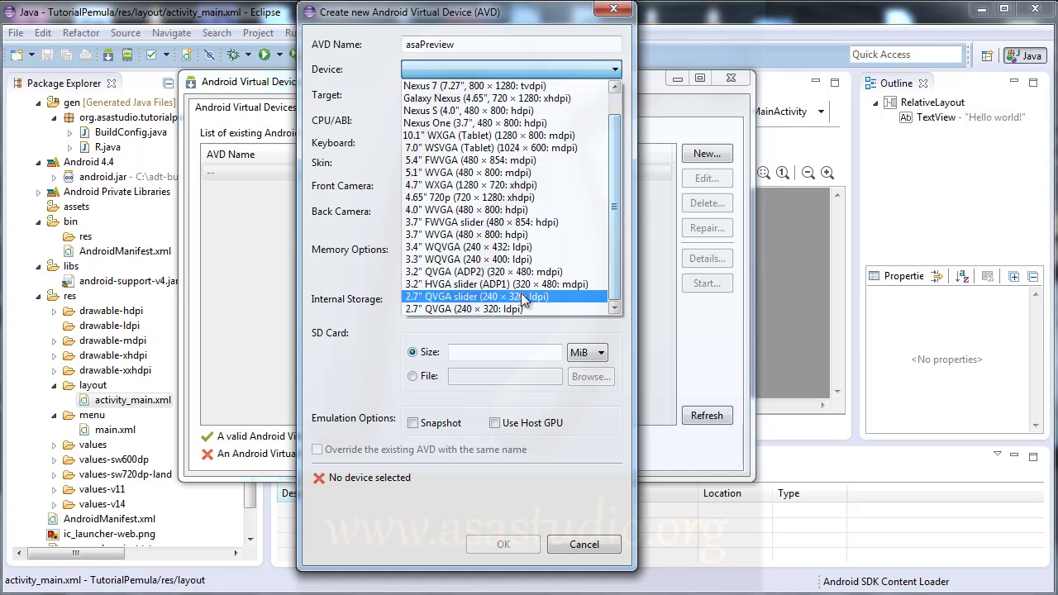
{"action": "left_click", "coordinate": [479, 237]}
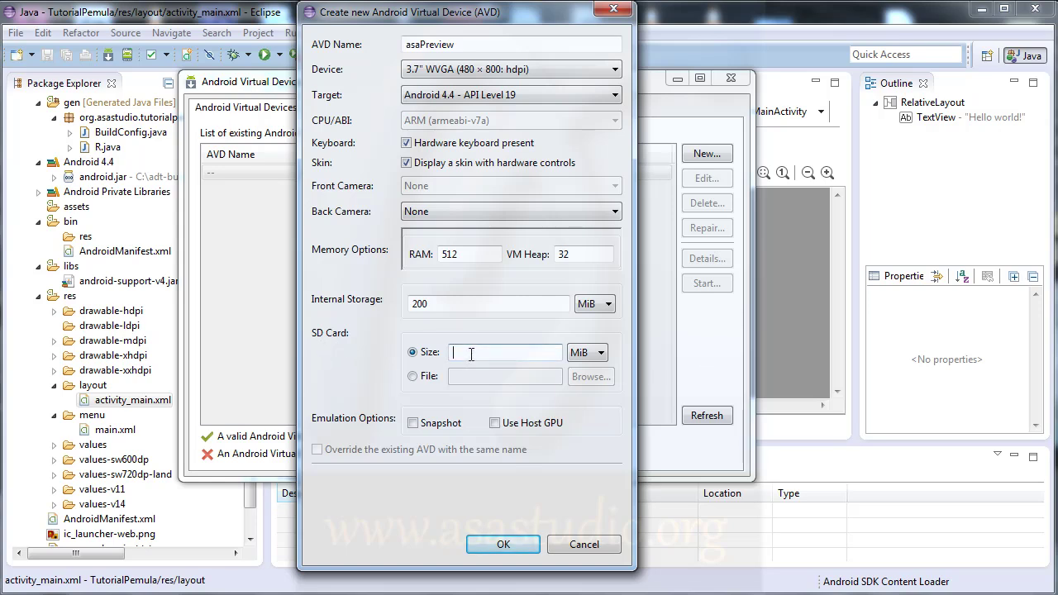
{"action": "type", "text": "100"}
{"action": "left_click", "coordinate": [501, 549]}
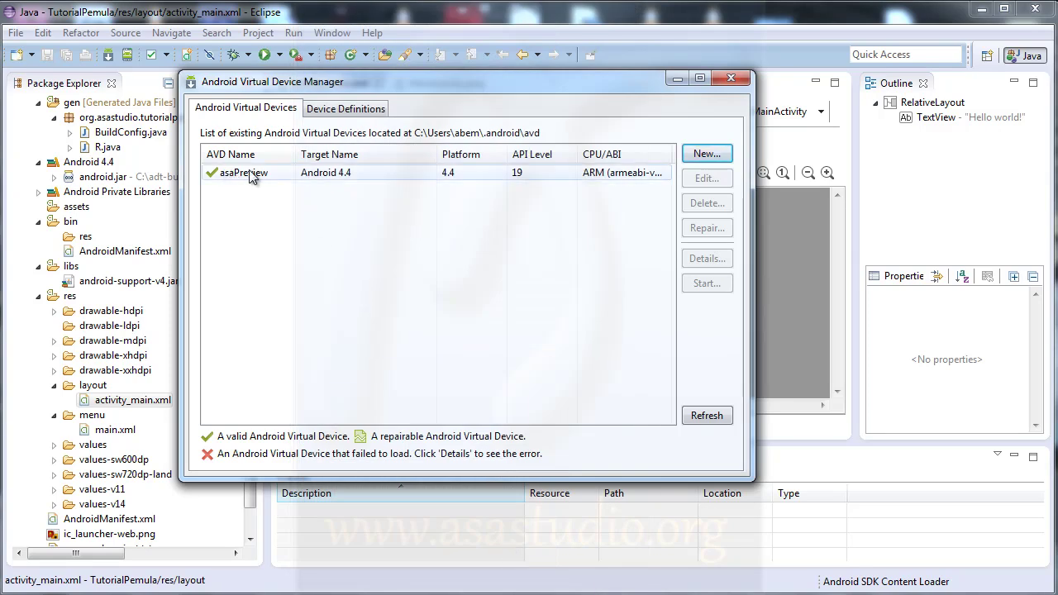
Step: Launch the asaPreview virtual device with the default launch options and move its emulator window to the upper-left area of the screen
{"action": "left_click", "coordinate": [242, 175]}
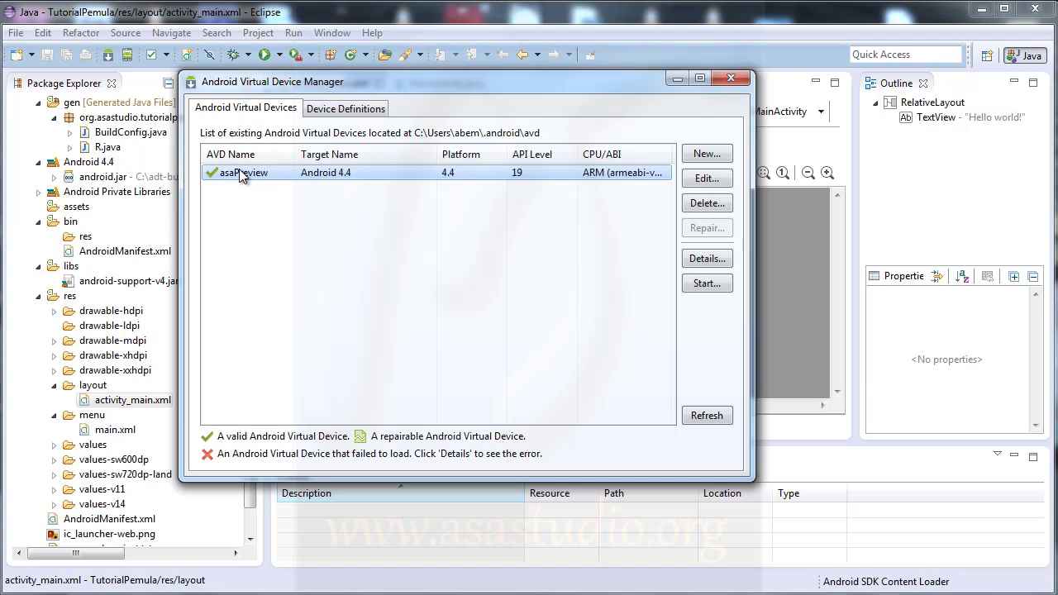
{"action": "left_click", "coordinate": [707, 284]}
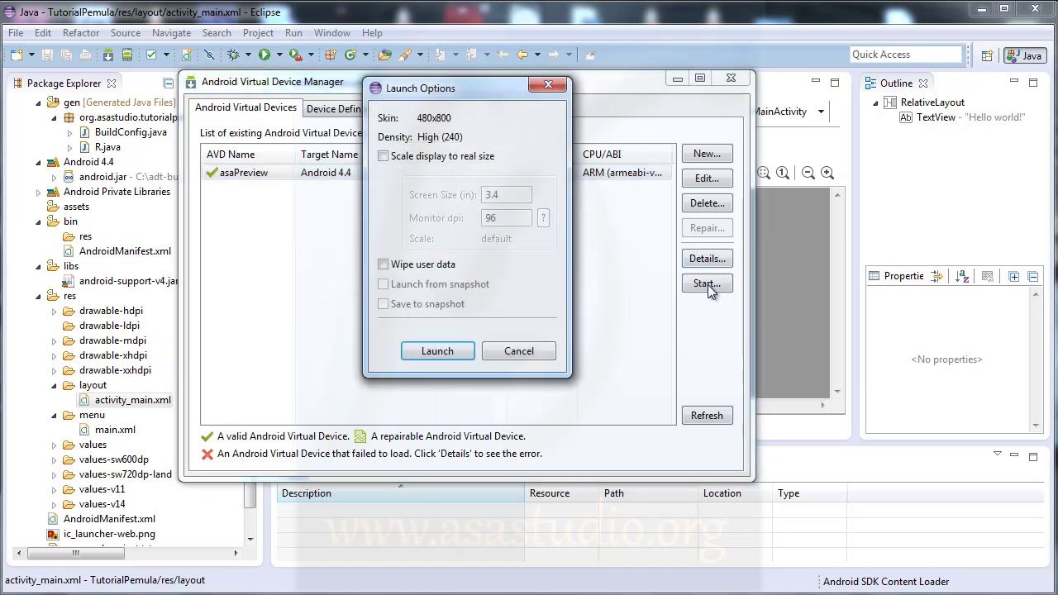
{"action": "left_click", "coordinate": [437, 351]}
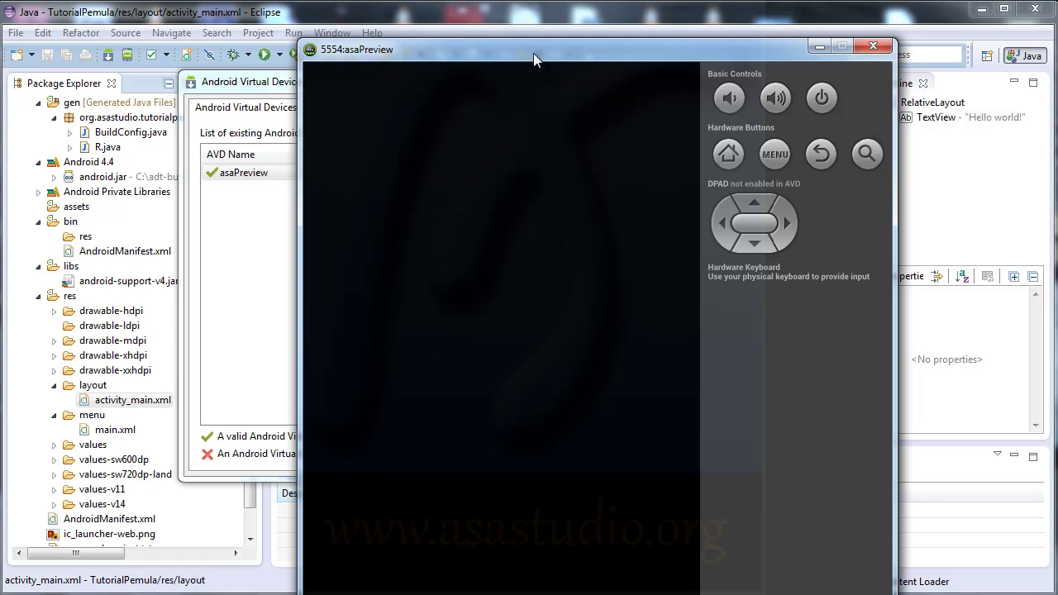
{"action": "left_click_drag", "start_coordinate": [533, 52], "coordinate": [514, 11]}
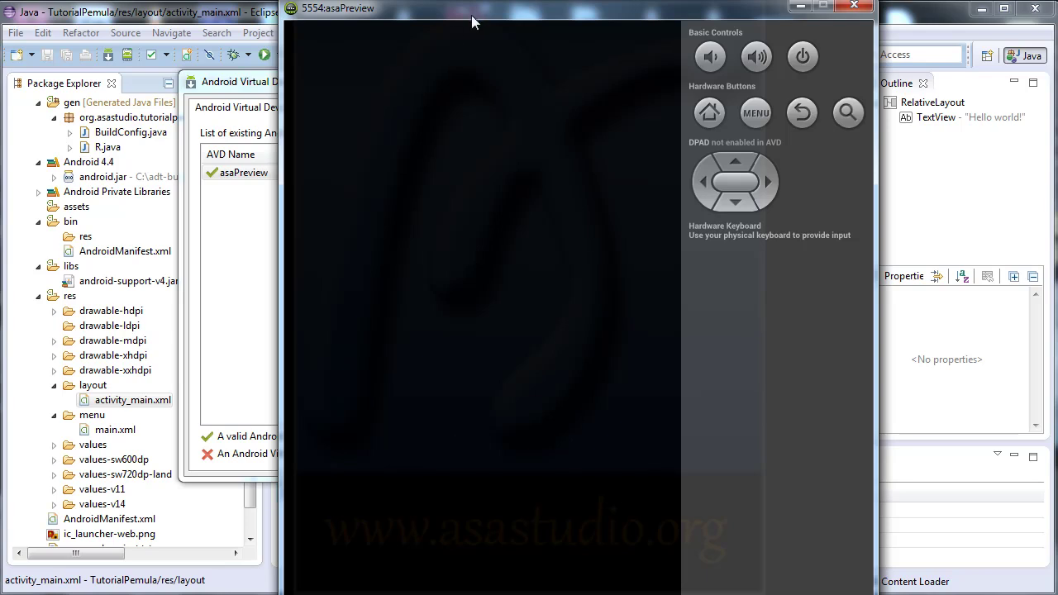
{"action": "left_click_drag", "start_coordinate": [477, 12], "coordinate": [249, 15]}
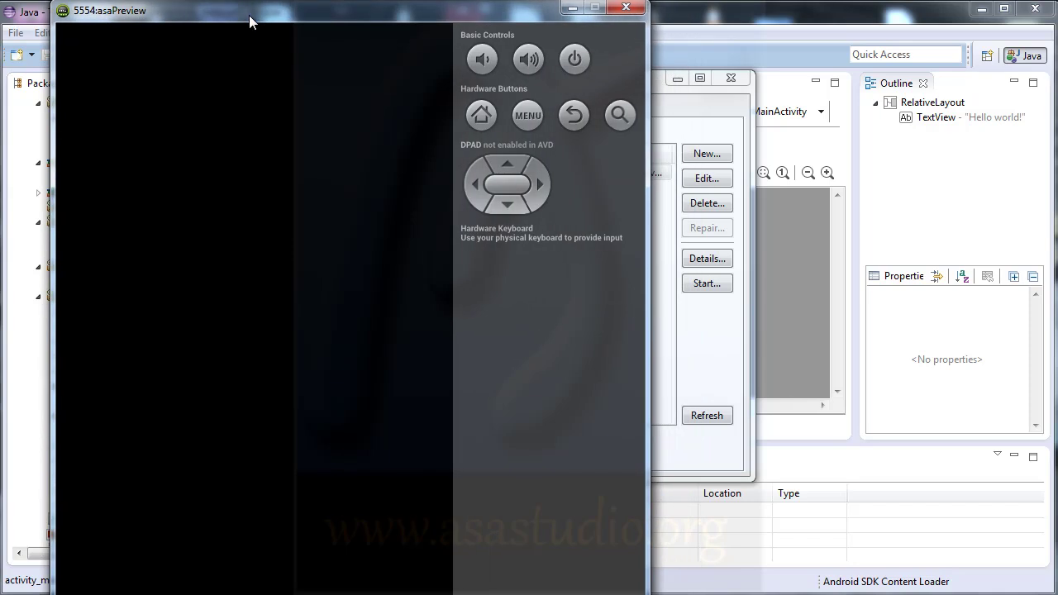